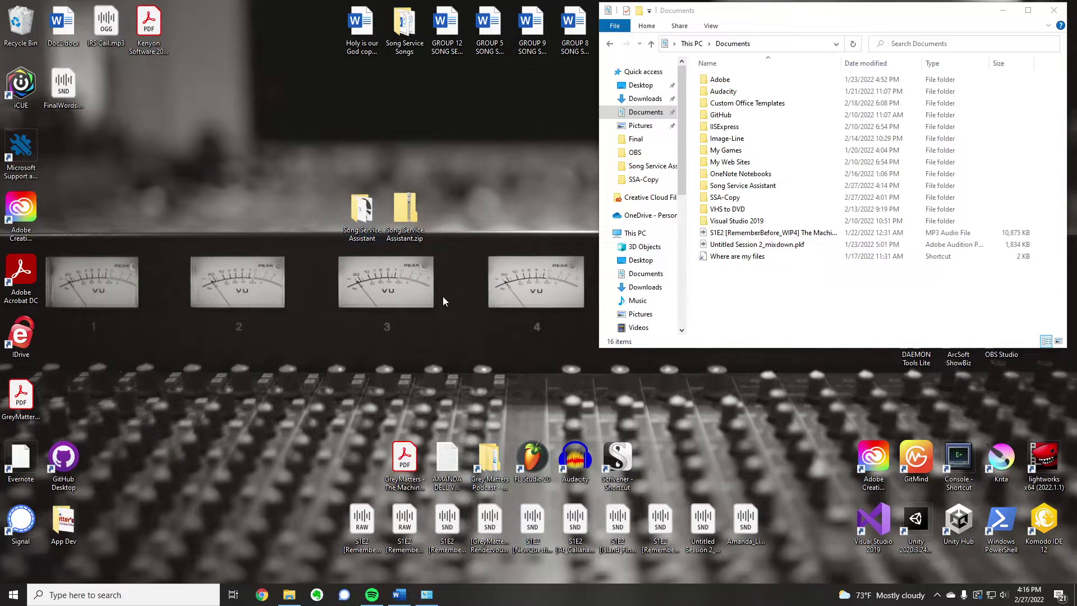
left_click_drag(267, 185, 334, 363)
left_click(465, 255)
left_click_drag(432, 179, 261, 267)
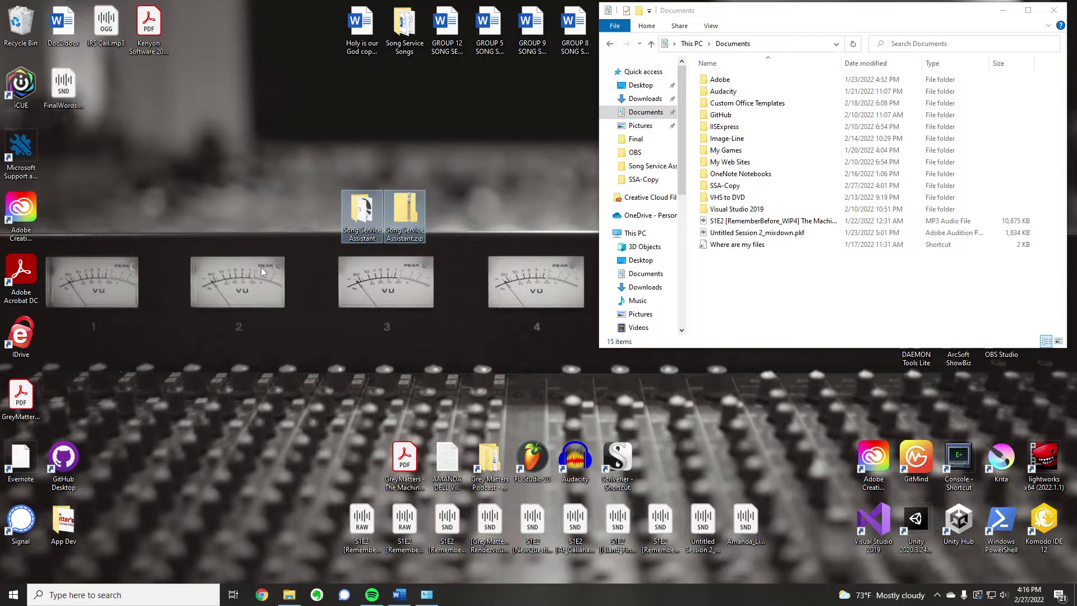
Run setup.exe from the desktop's Song Service Assistant folder and approve installing the application from the unknown publisher.
left_click(374, 220)
double_click(354, 217)
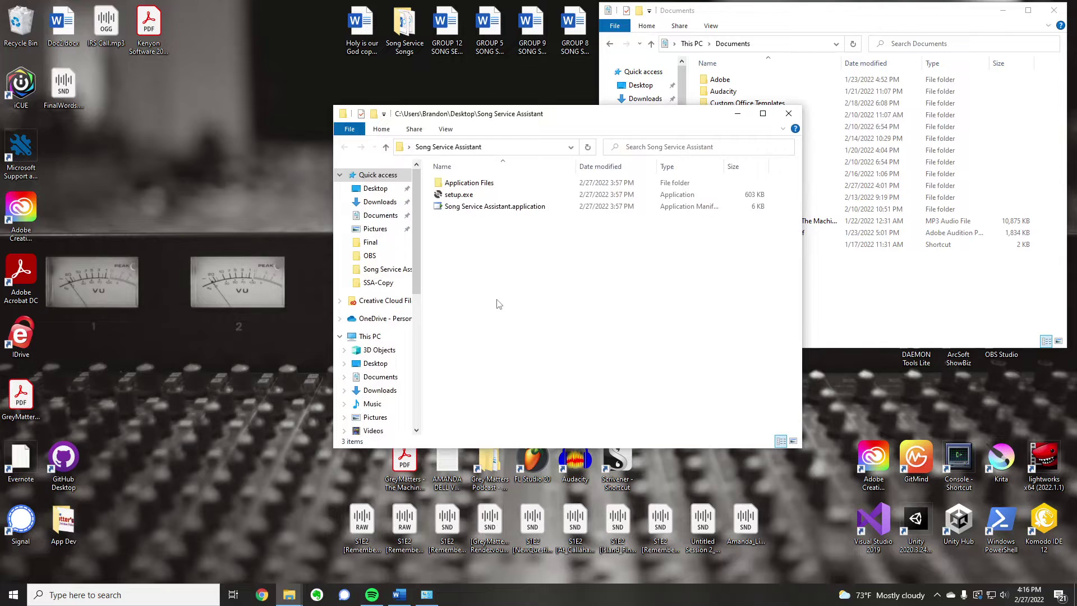
double_click(458, 195)
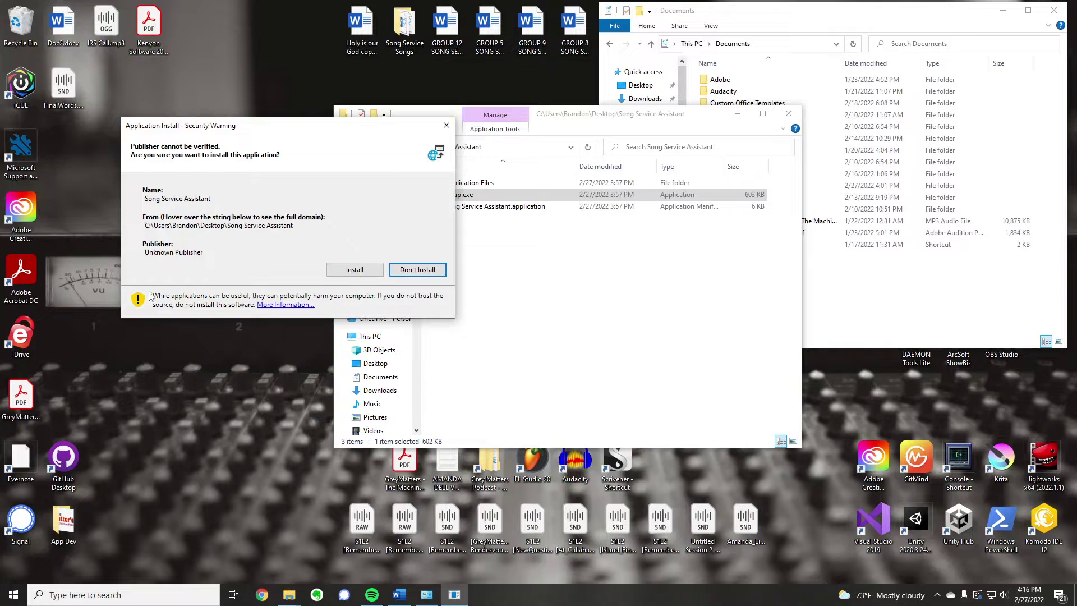
left_click(365, 270)
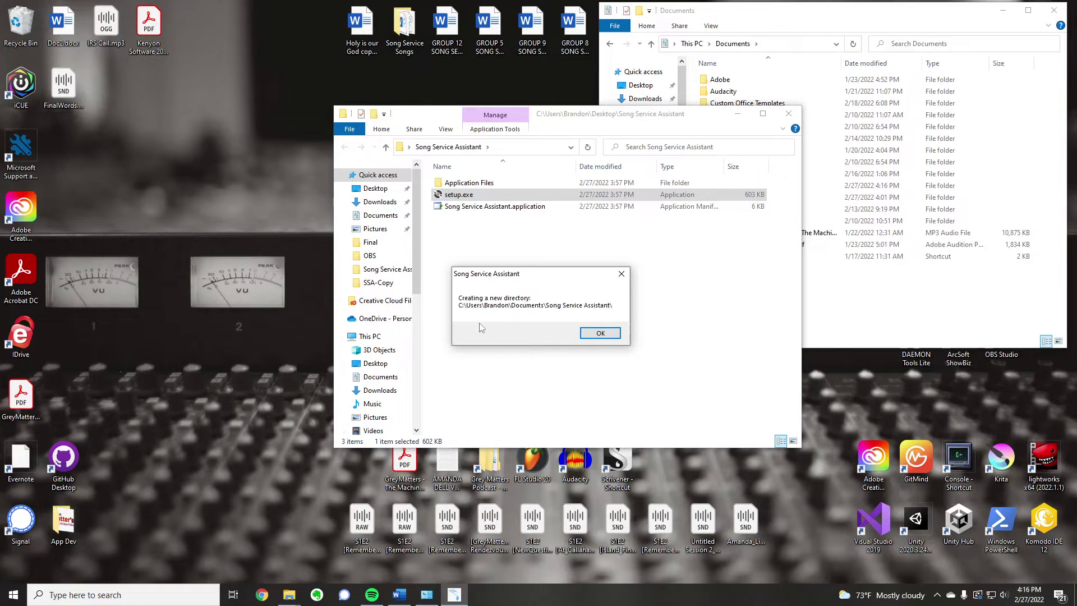
Check the Song Service Assistant folder in Documents, accept the new directory message, and close the application window.
left_click(737, 114)
left_click_drag(510, 277, 438, 120)
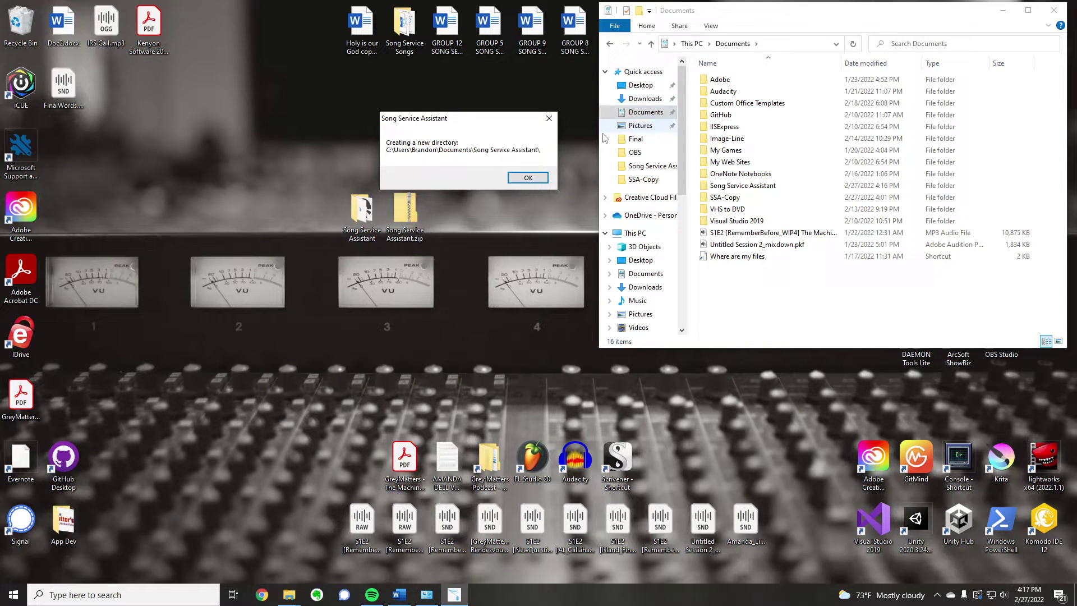
left_click(740, 186)
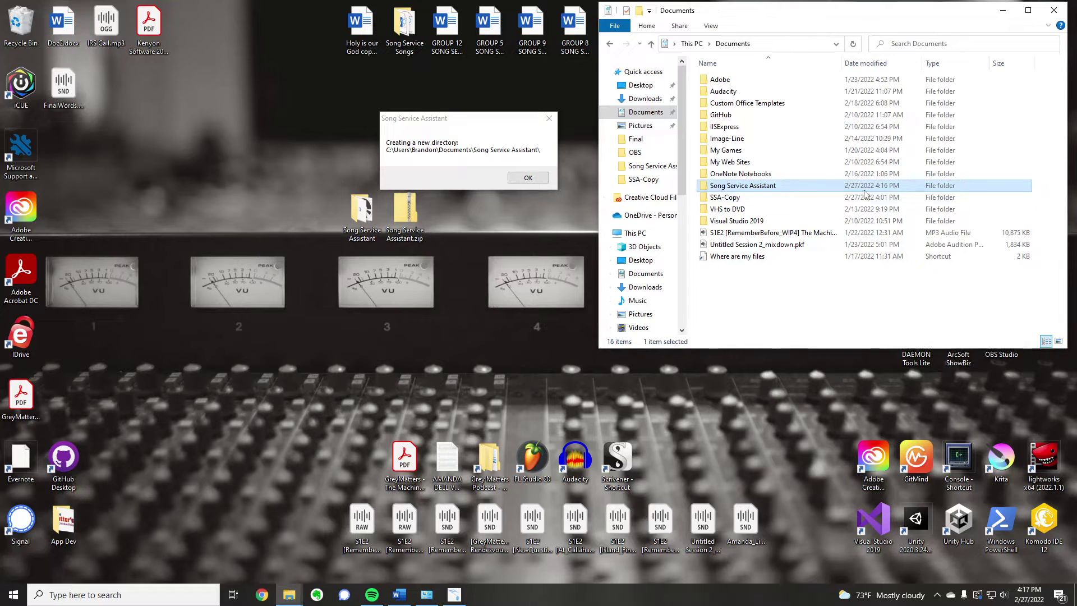
left_click(528, 178)
left_click_drag(585, 175, 405, 109)
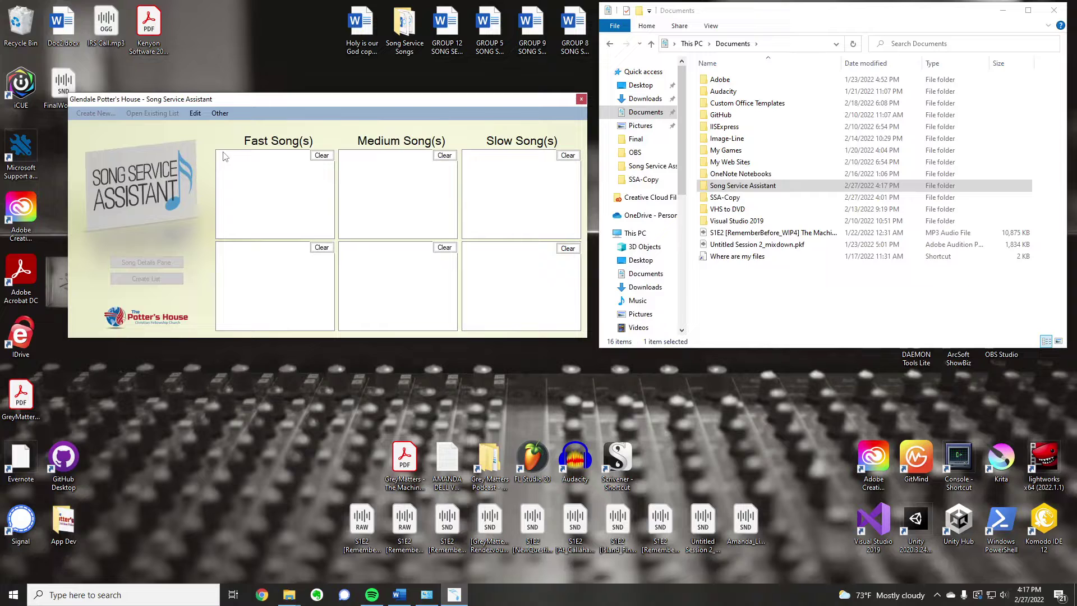
left_click(581, 98)
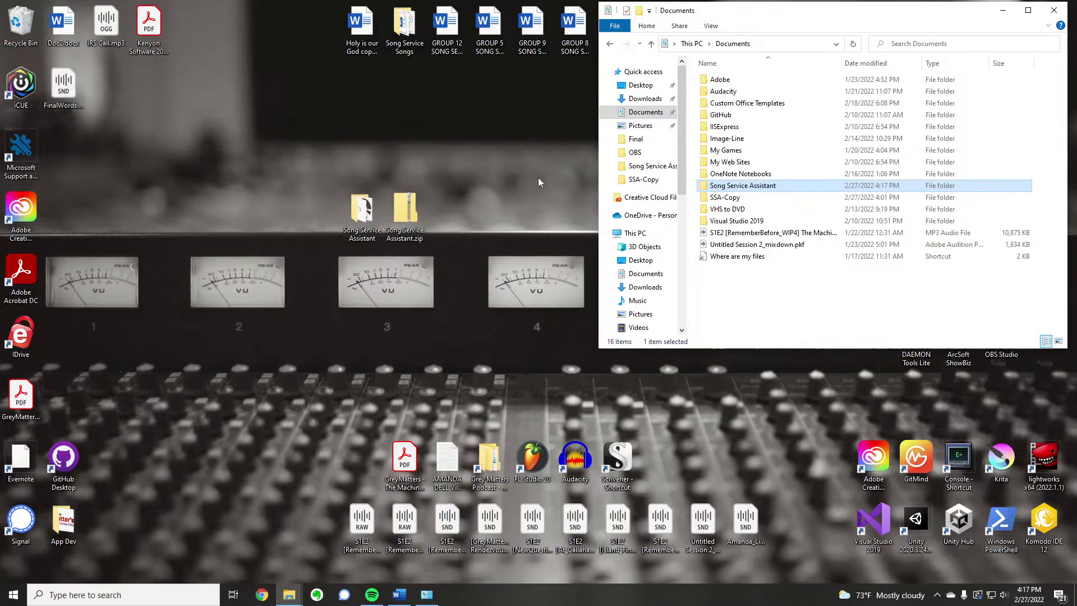
Open the Song Service Assistant folder in Documents, inspect its Fast Songs subfolder, and return to Documents.
double_click(750, 189)
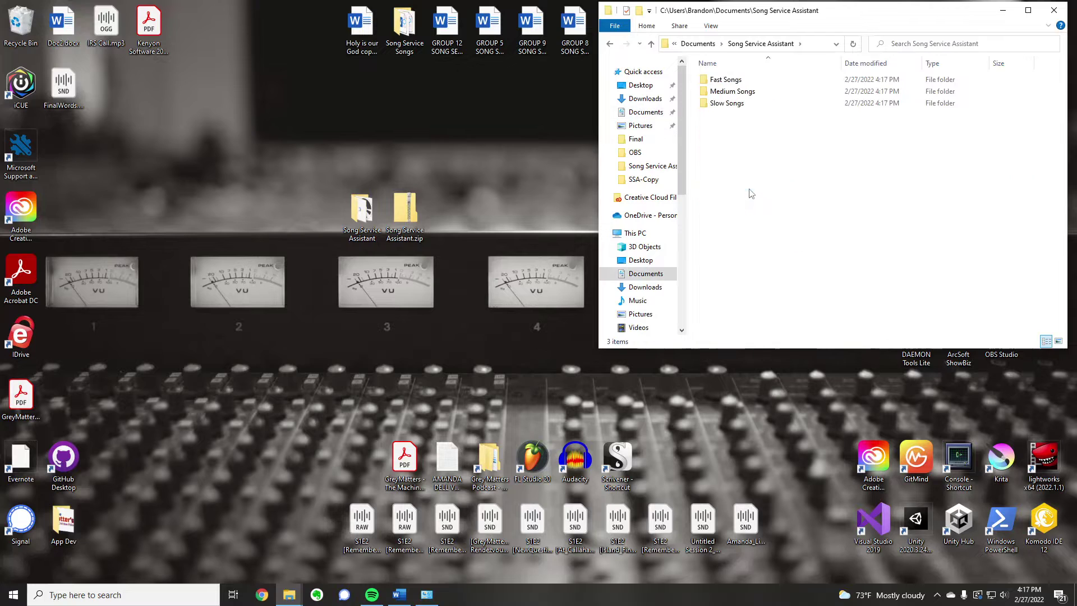
key("ctrl+a")
key("Home")
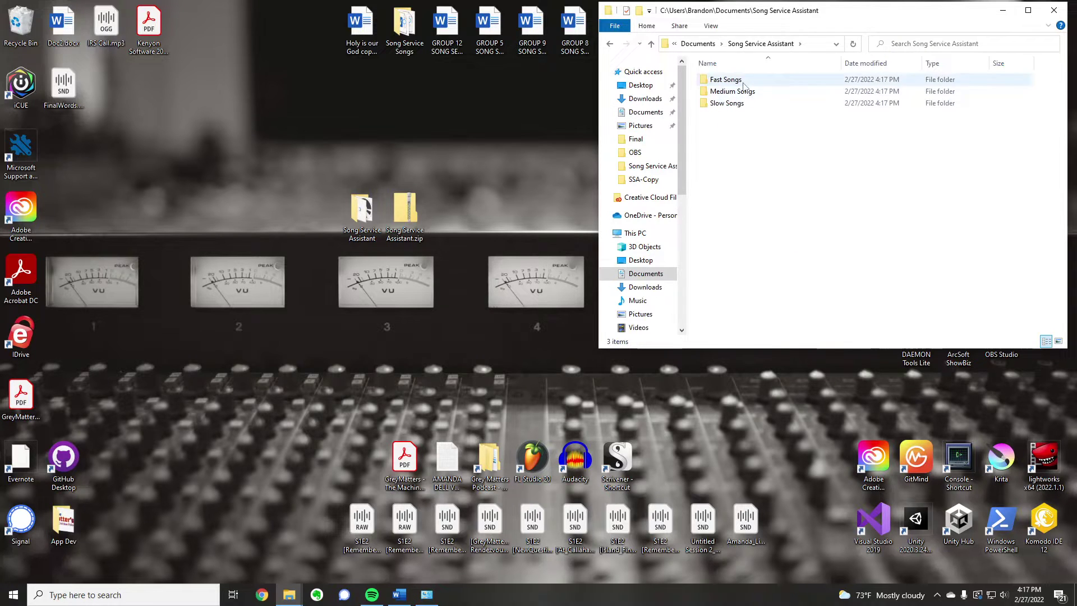
key("Return")
key("alt+Left")
key("Return")
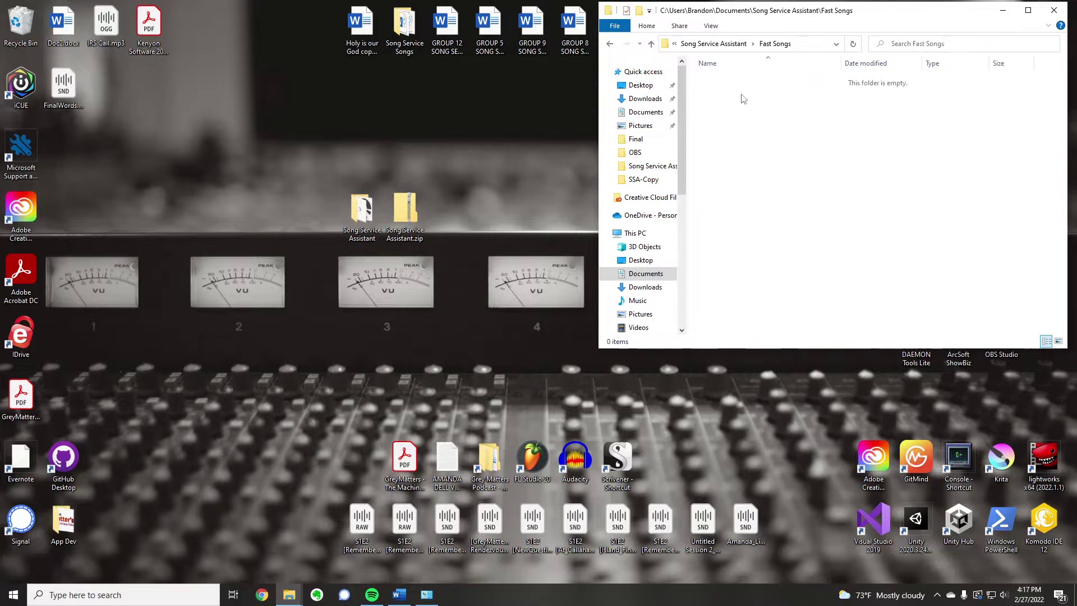
key("alt+Left")
key("alt+Up")
Replace the Fast, Medium and Slow Songs folders in Documents\Song Service Assistant with the copies from SSA-Copy.
double_click(739, 203)
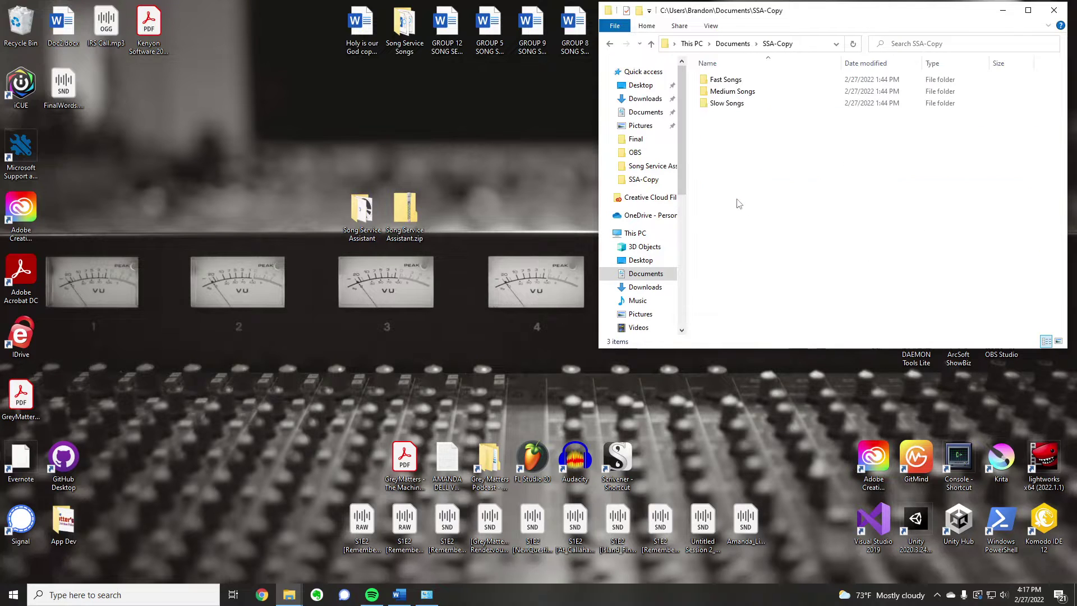
left_click_drag(724, 170, 756, 53)
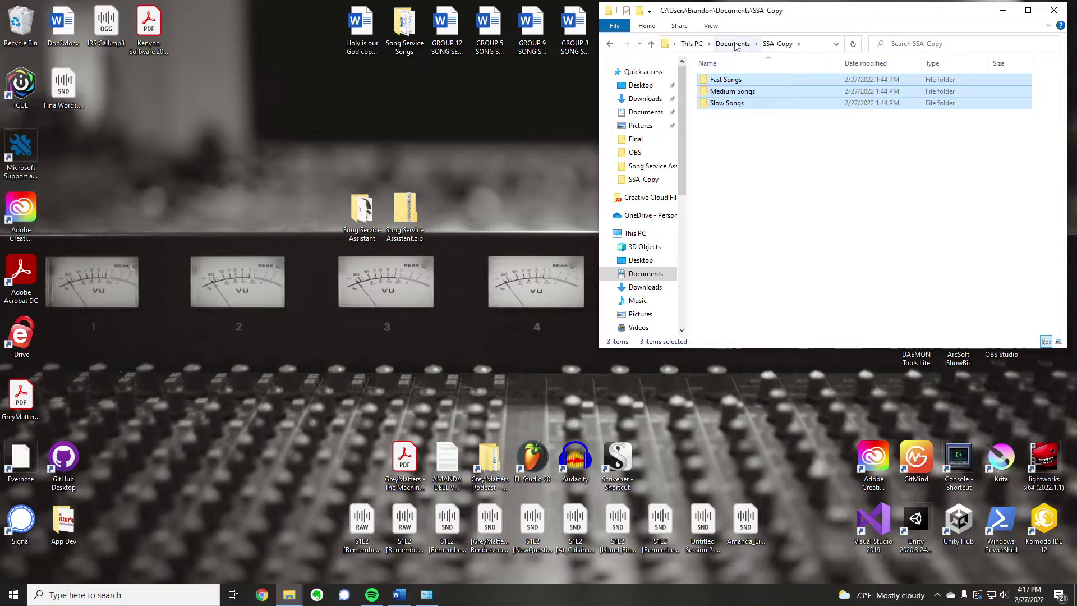
left_click(733, 43)
double_click(732, 187)
left_click_drag(729, 174, 779, 74)
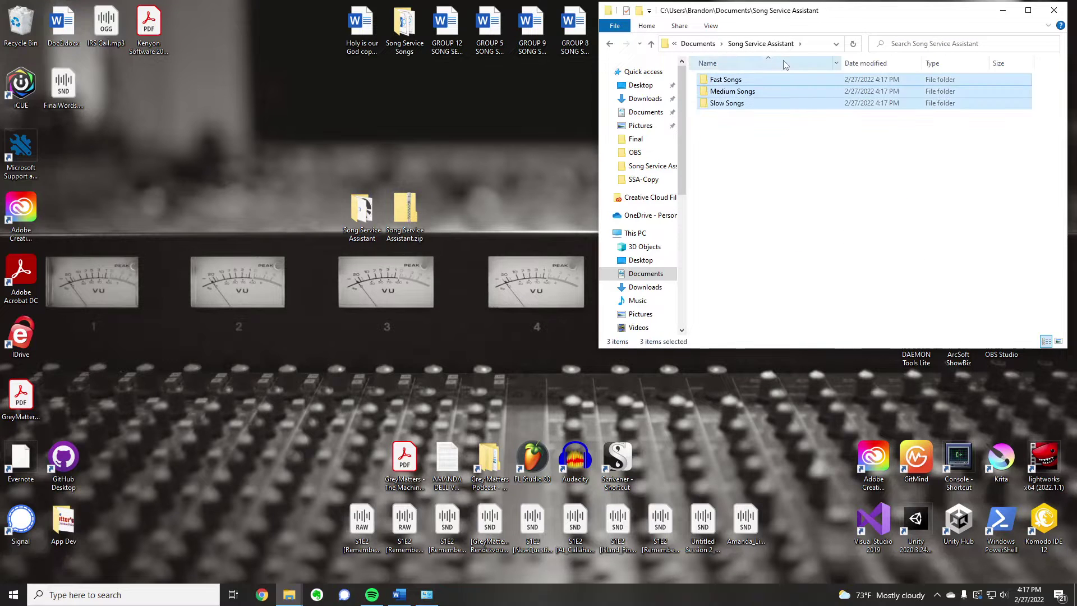
key("Delete")
key("ctrl+z")
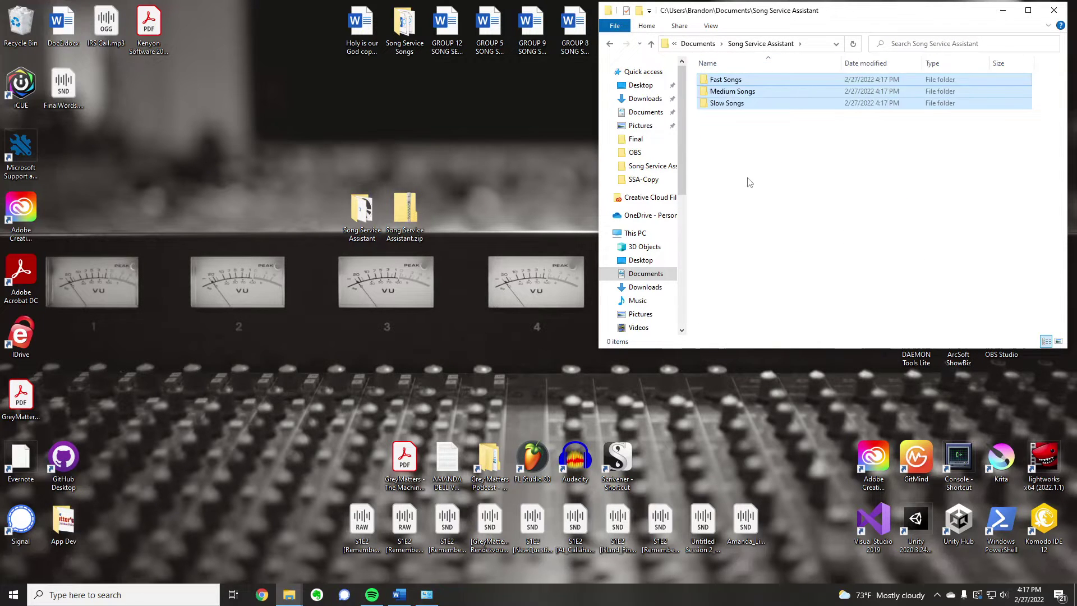
left_click(751, 183)
Review the paired docx and txt files in the Fast Songs folder and open Burn In Me.docx.
double_click(725, 79)
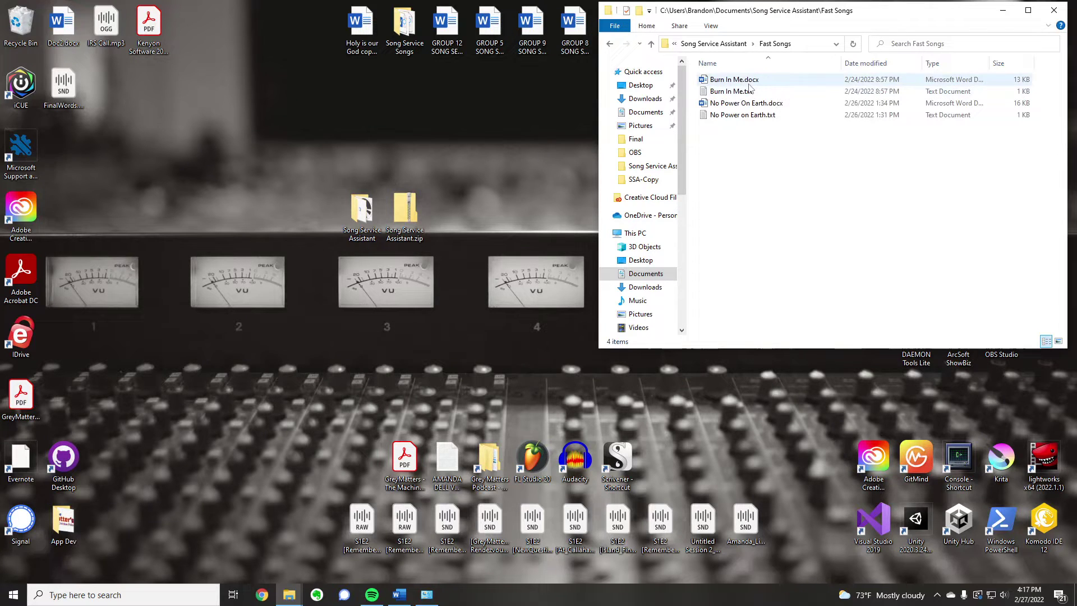
left_click_drag(771, 140, 786, 105)
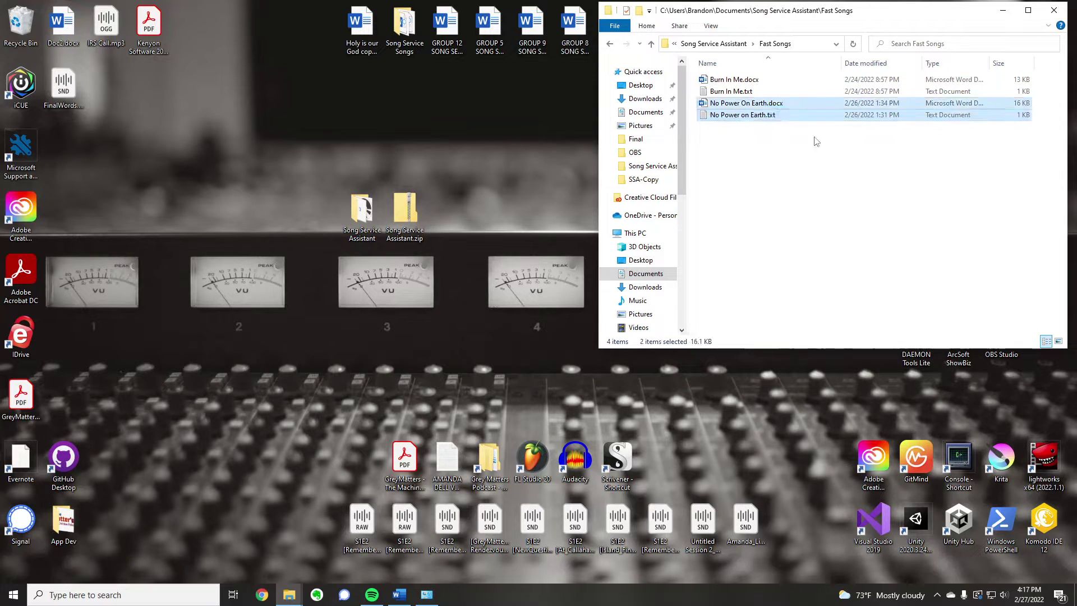
left_click(750, 83)
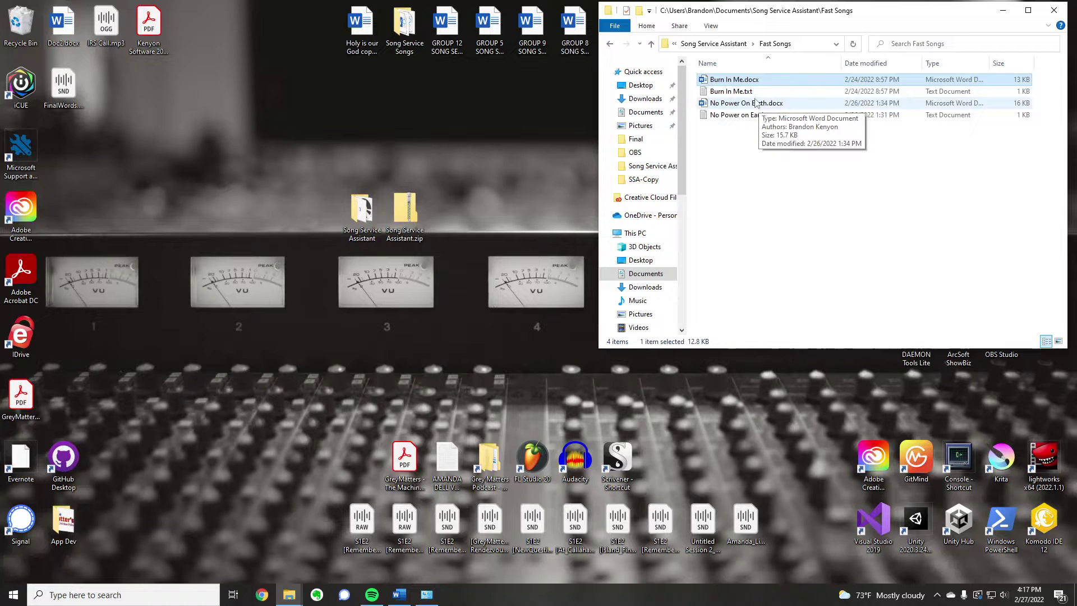
key("Down")
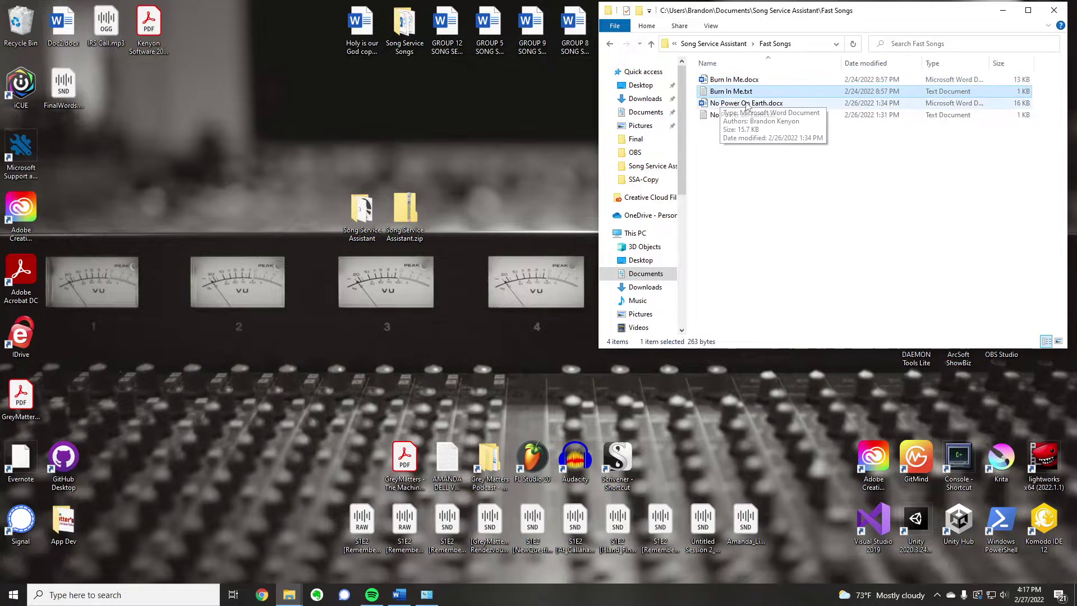
double_click(733, 90)
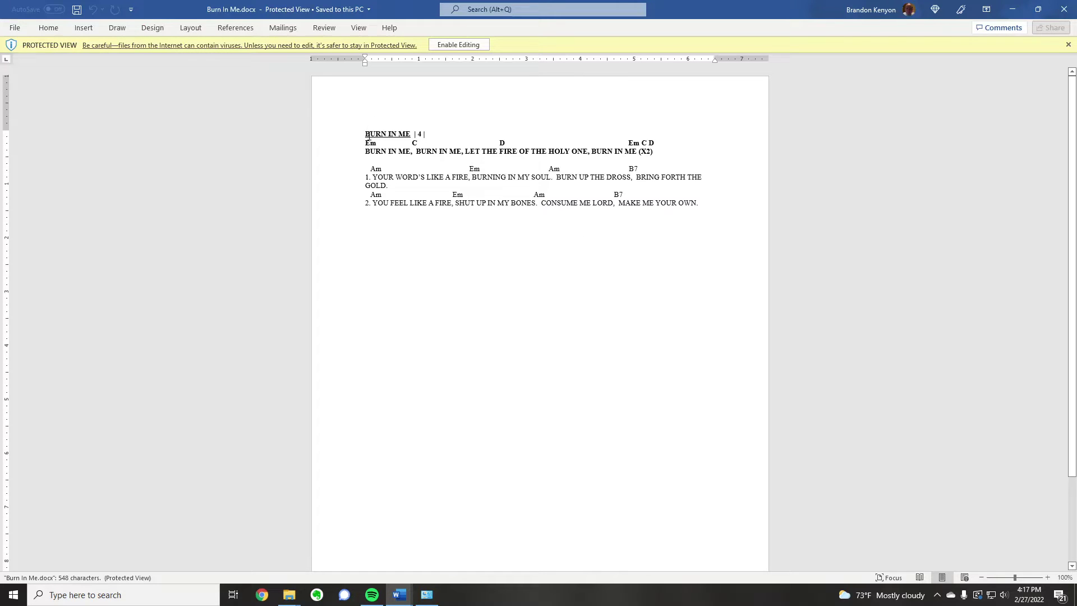
Examine the layout of the title, chords and lyrics in the Burn In Me document by highlighting all its text.
left_click_drag(367, 134, 716, 235)
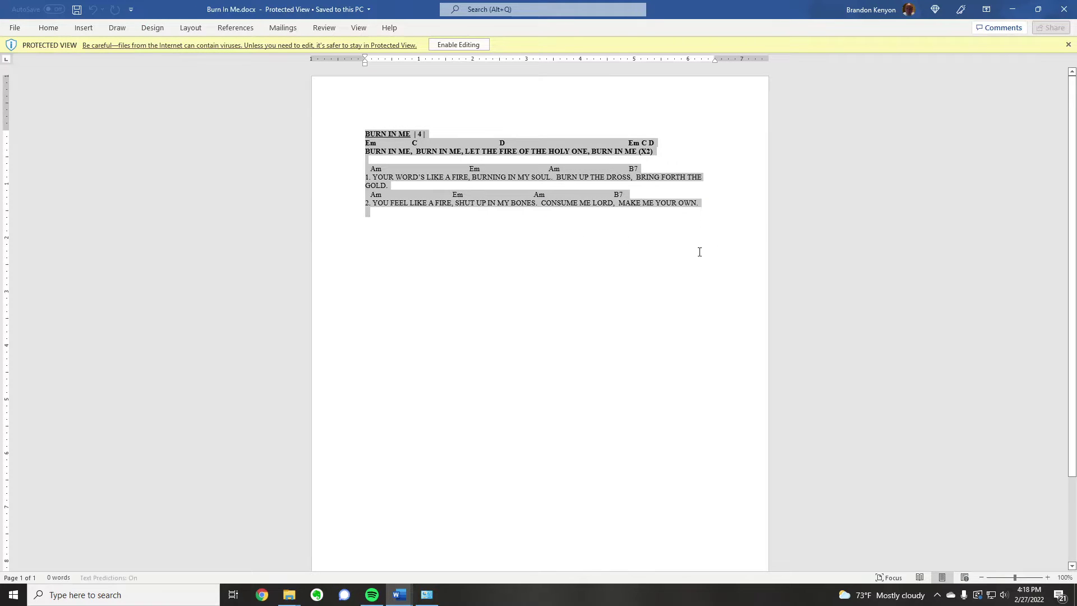
left_click_drag(371, 216, 630, 240)
left_click(370, 147)
left_click(703, 216)
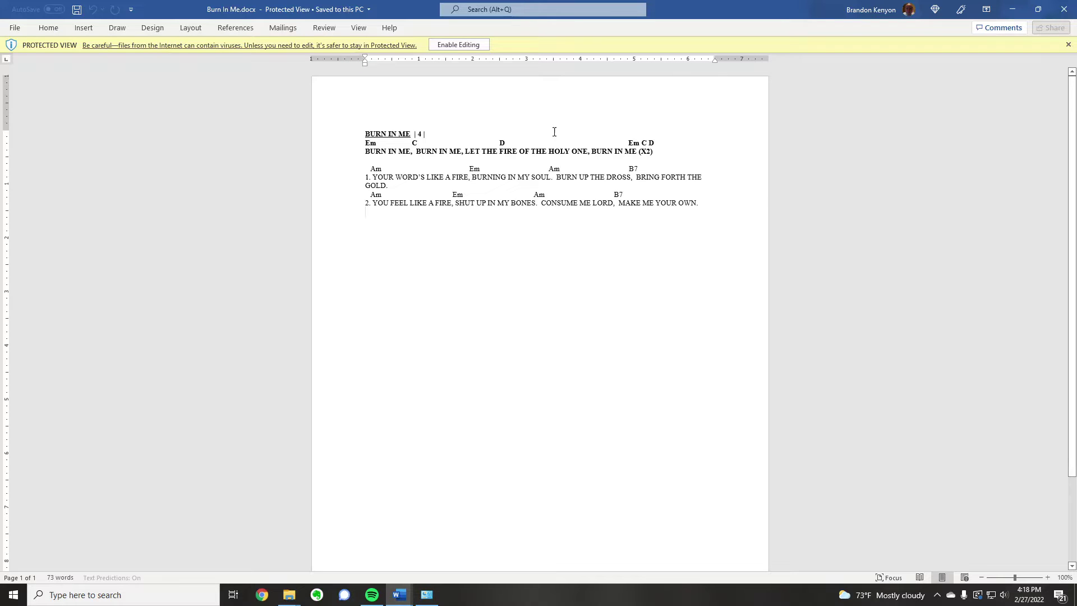
left_click_drag(365, 126, 716, 260)
left_click(716, 264)
key("ctrl+a")
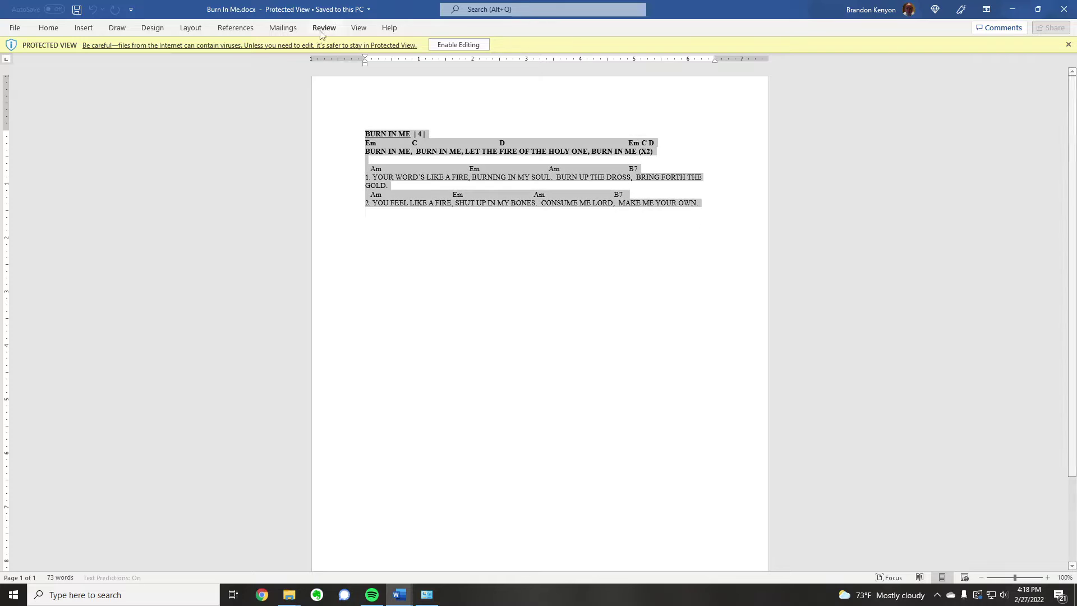
left_click(584, 248)
triple_click(322, 135)
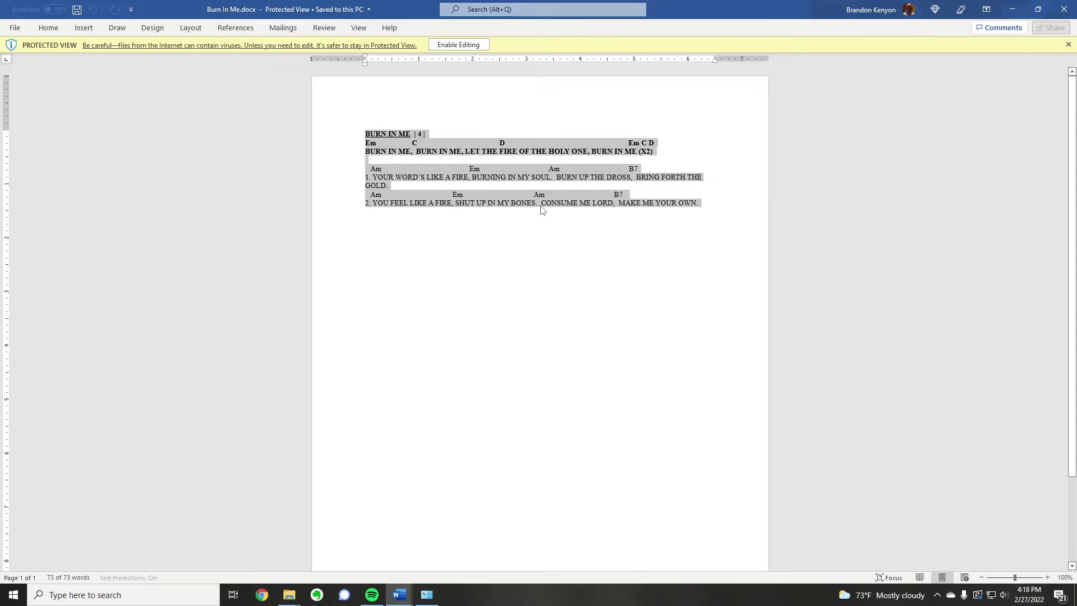
left_click(488, 215)
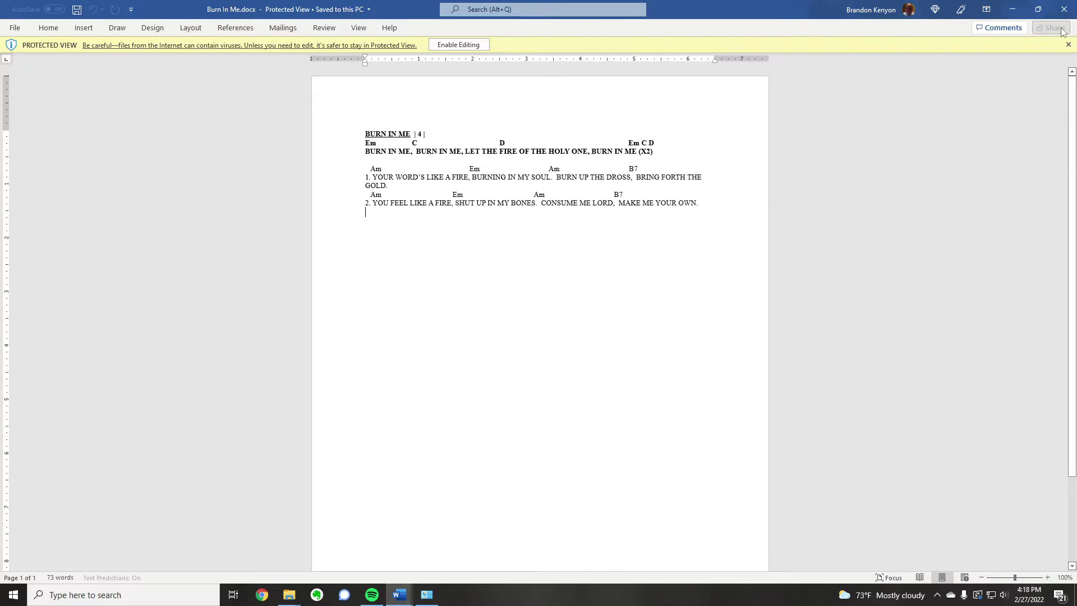
Take the Burn In Me document out of Protected View by enabling editing.
left_click(48, 28)
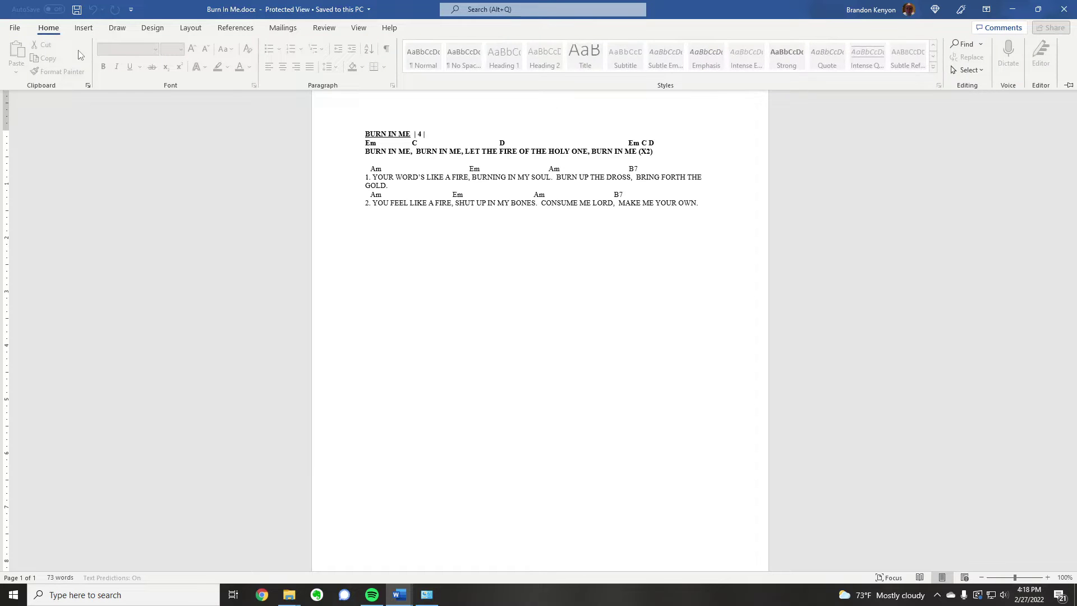
left_click(436, 166)
left_click(448, 45)
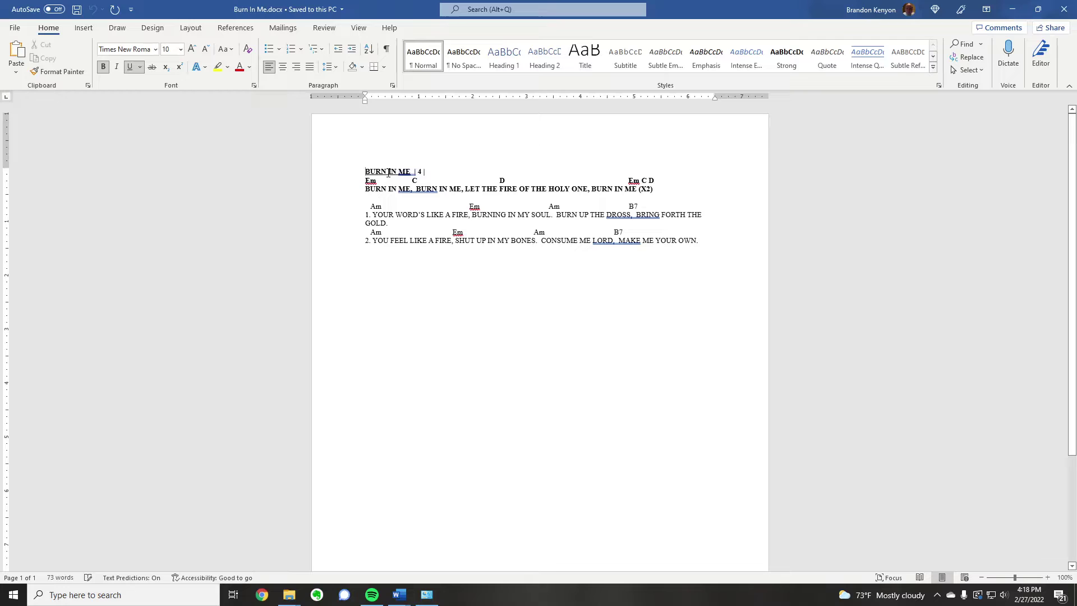
Highlight the title "BURN IN ME" and its "| 4 |" marker to examine the heading format, and close Word.
left_click(408, 200)
left_click(442, 182)
left_click_drag(366, 171, 423, 174)
triple_click(412, 189)
left_click(422, 174)
left_click_drag(425, 171, 398, 172)
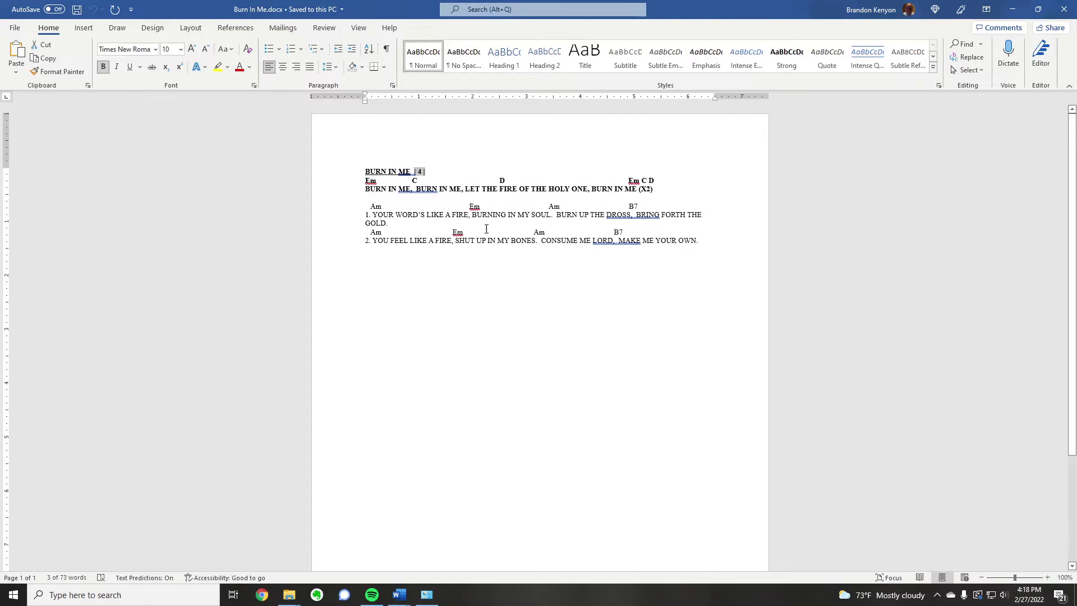
left_click(498, 232)
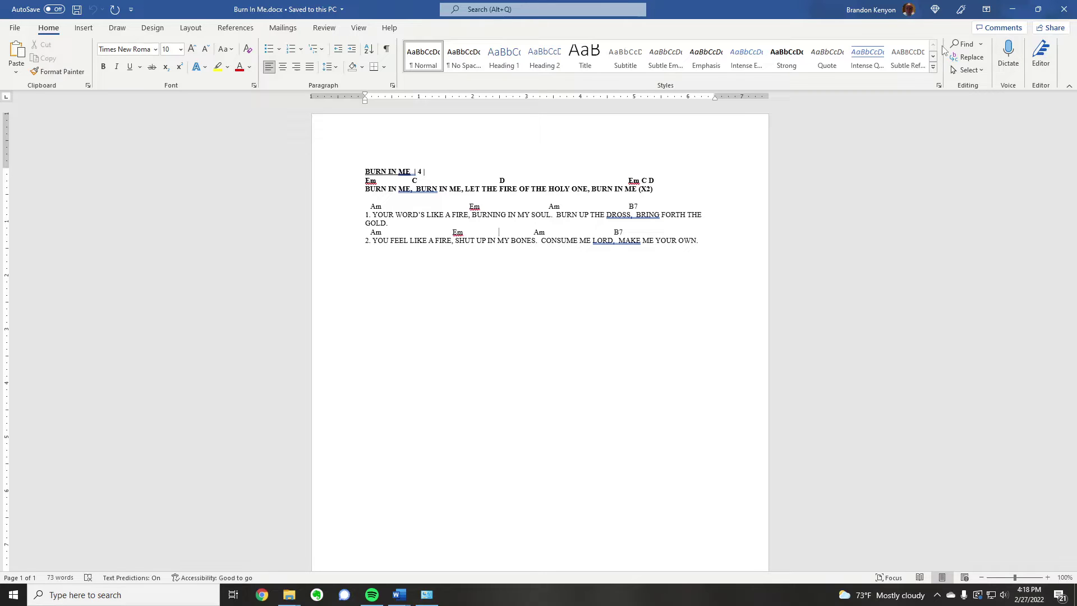
left_click(1064, 9)
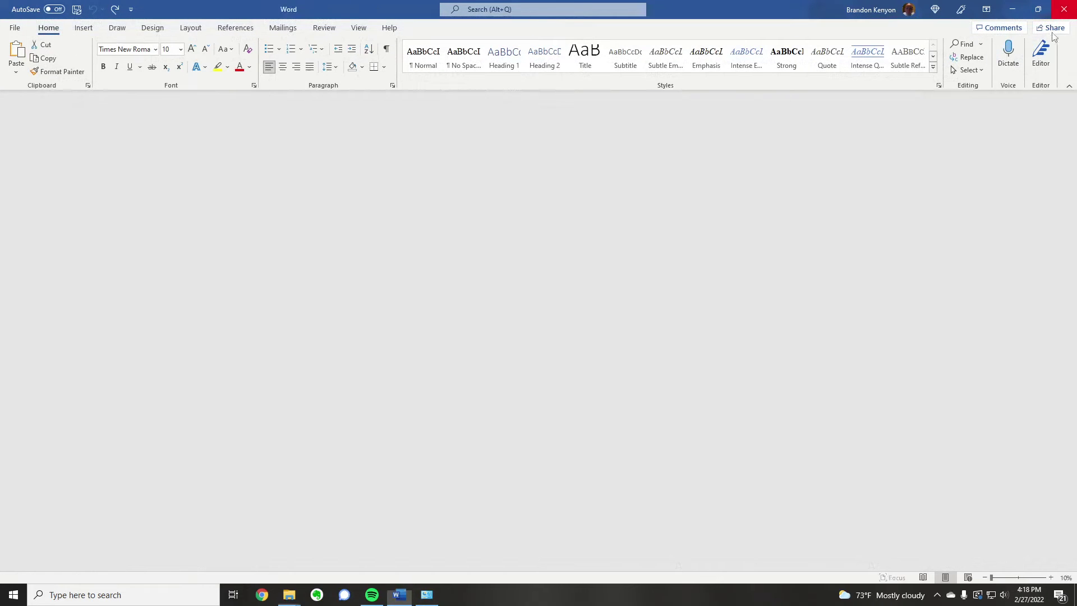
left_click(1064, 9)
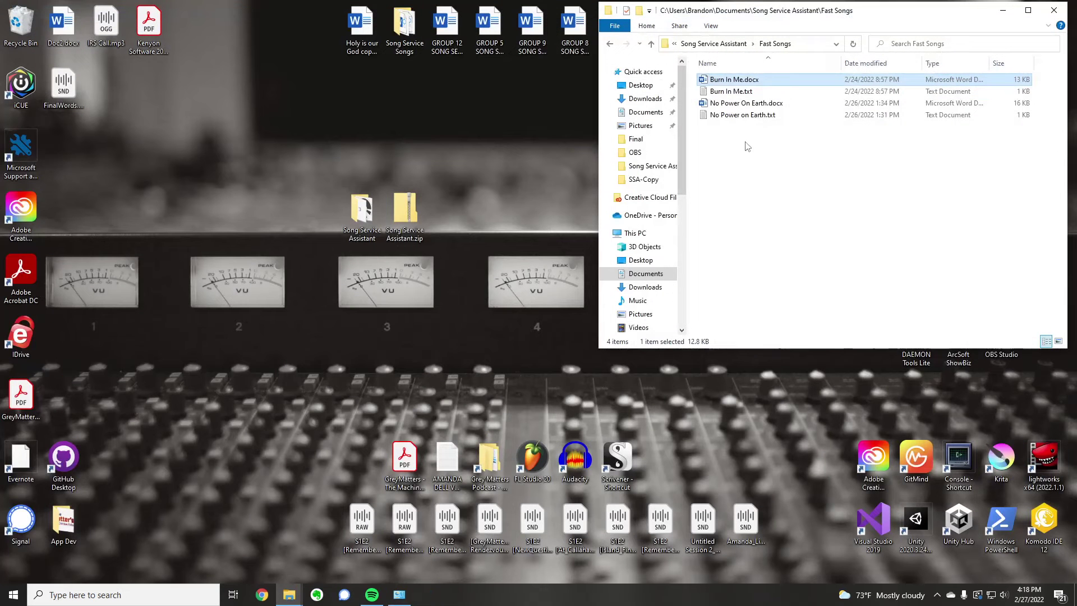
Open Burn In Me.txt, examine its "Key: Em" line above the lyrics, and close the file.
left_click(729, 94)
double_click(729, 91)
left_click_drag(657, 133, 493, 126)
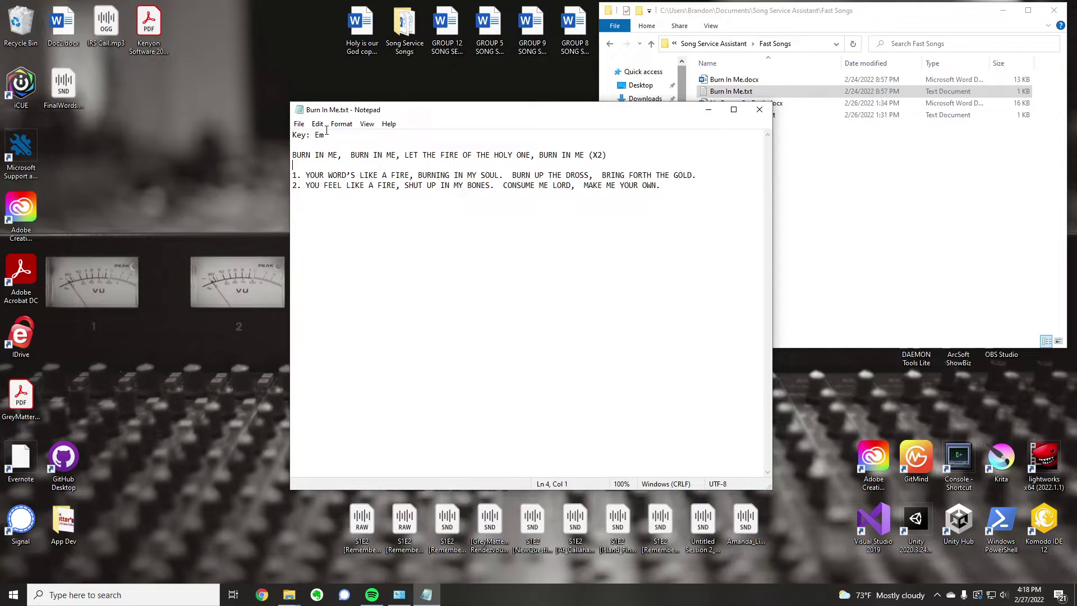
left_click_drag(328, 135, 219, 121)
left_click_drag(776, 136, 753, 140)
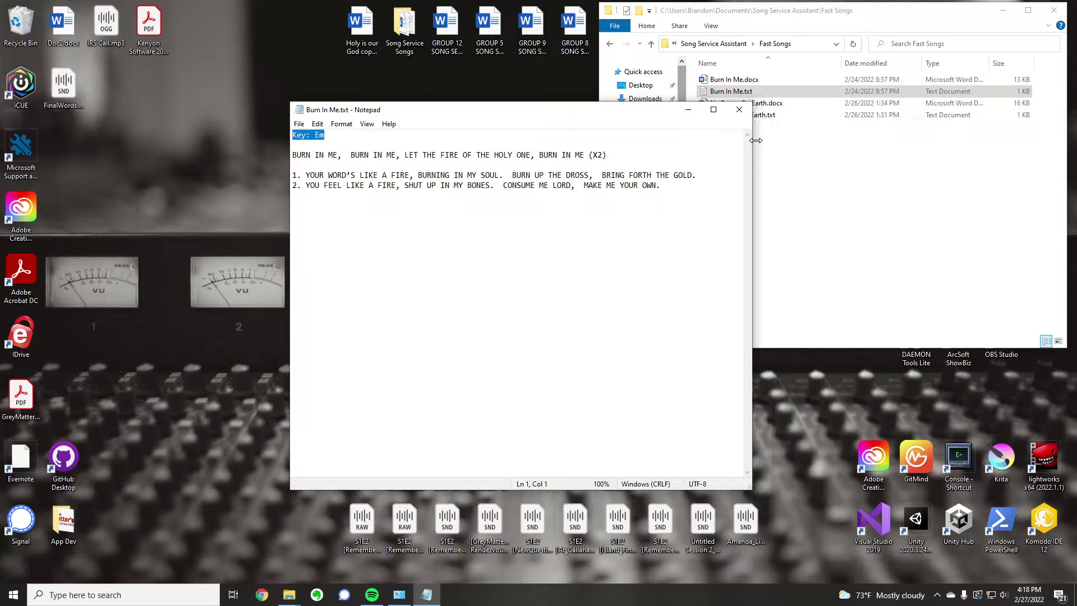
left_click(739, 110)
Find the installed Song Service Assistant app by searching for "song" and launch it.
left_click(14, 596)
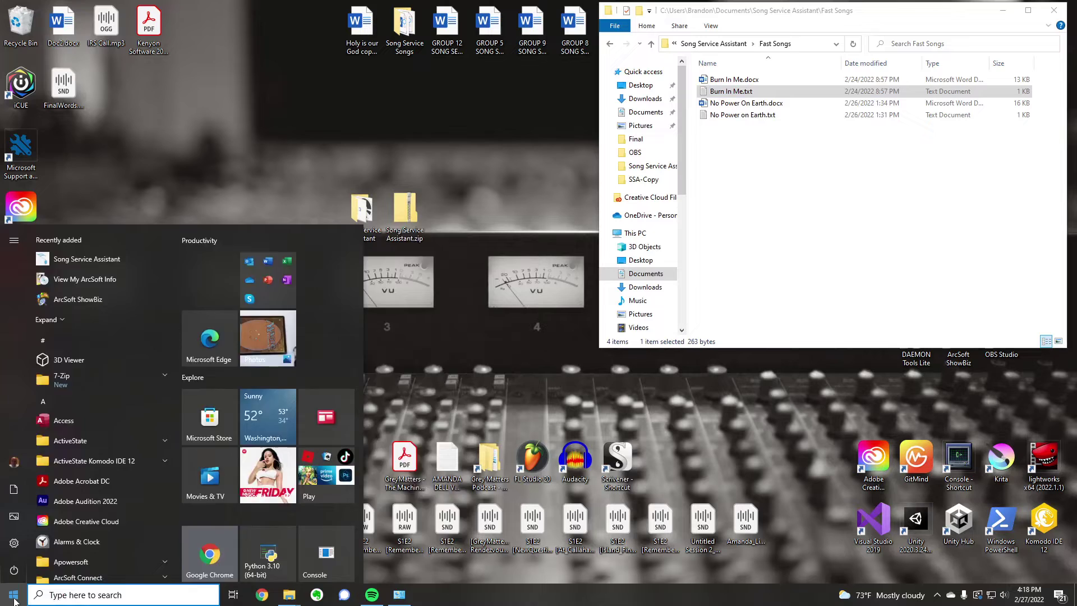
type("song")
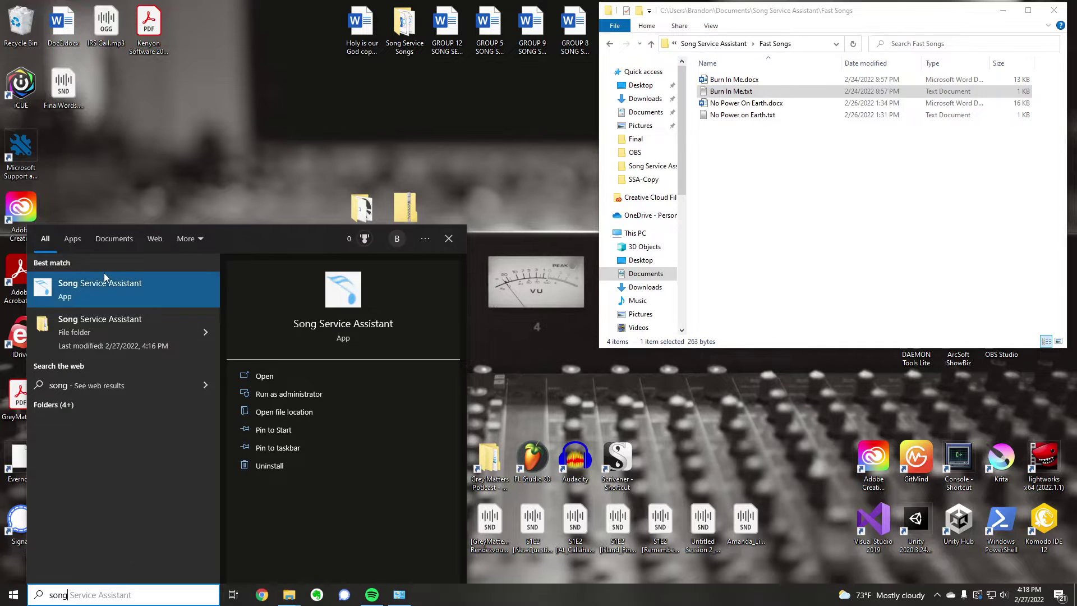
left_click(105, 283)
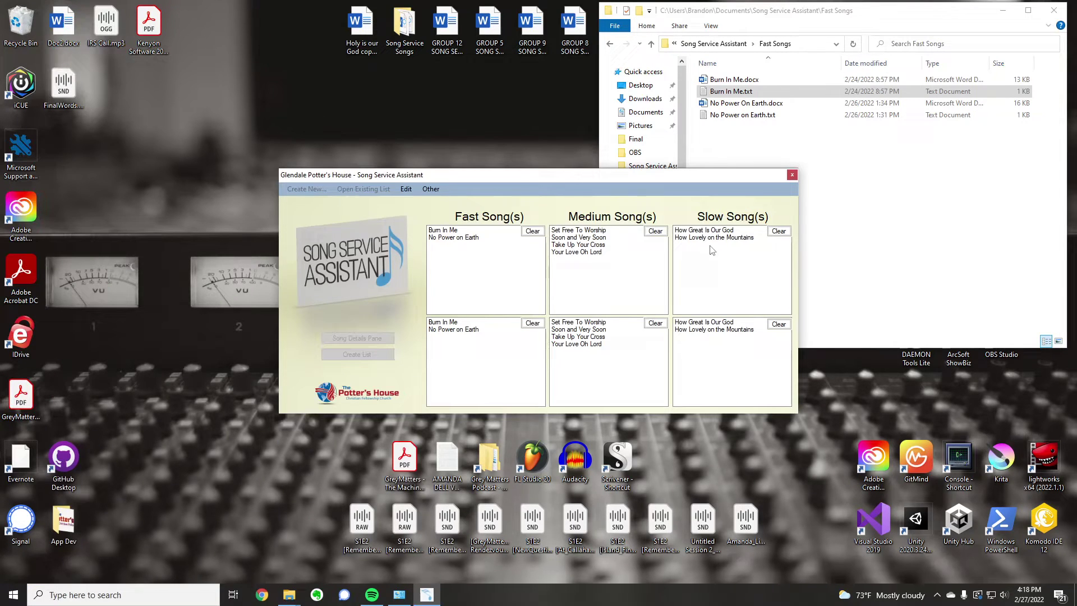
Show the Medium Songs folder in File Explorer and place its window beside the app to compare file names with the song lists.
left_click(807, 167)
key("alt+Left")
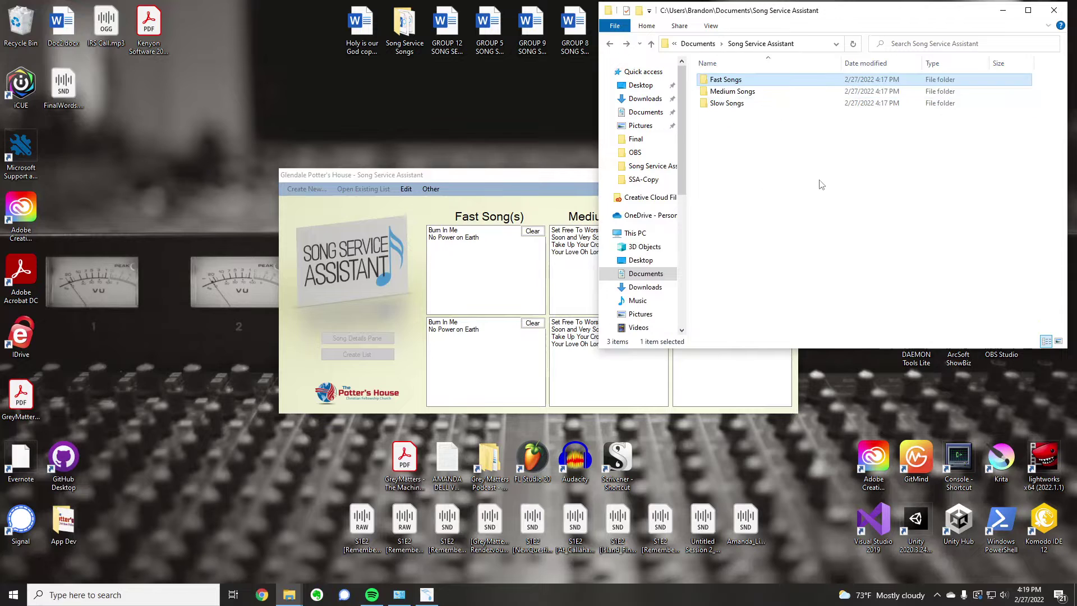
left_click(736, 94)
double_click(737, 93)
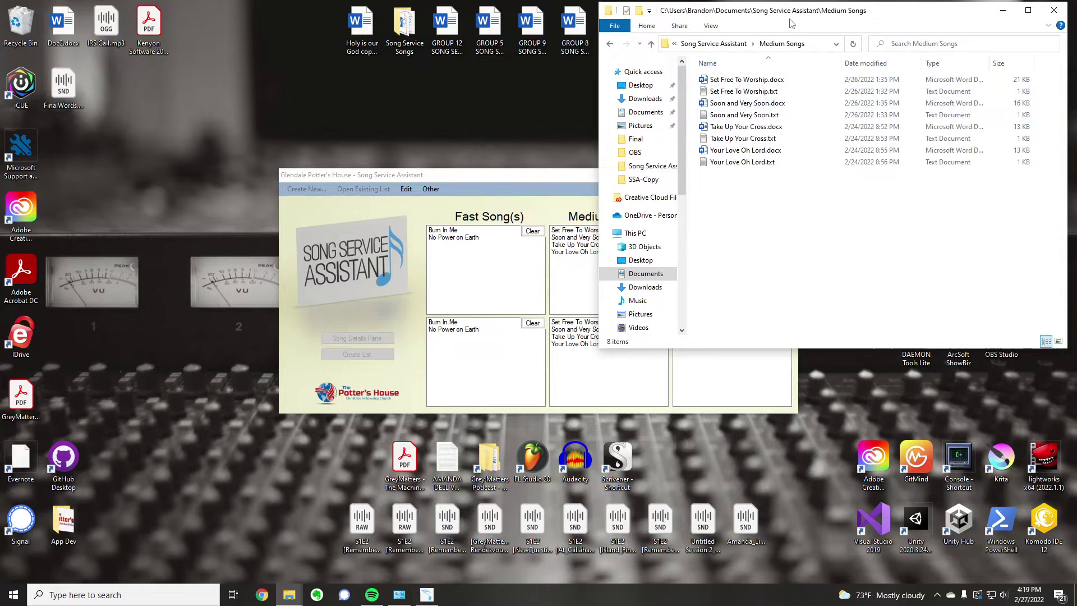
left_click_drag(785, 10, 914, 86)
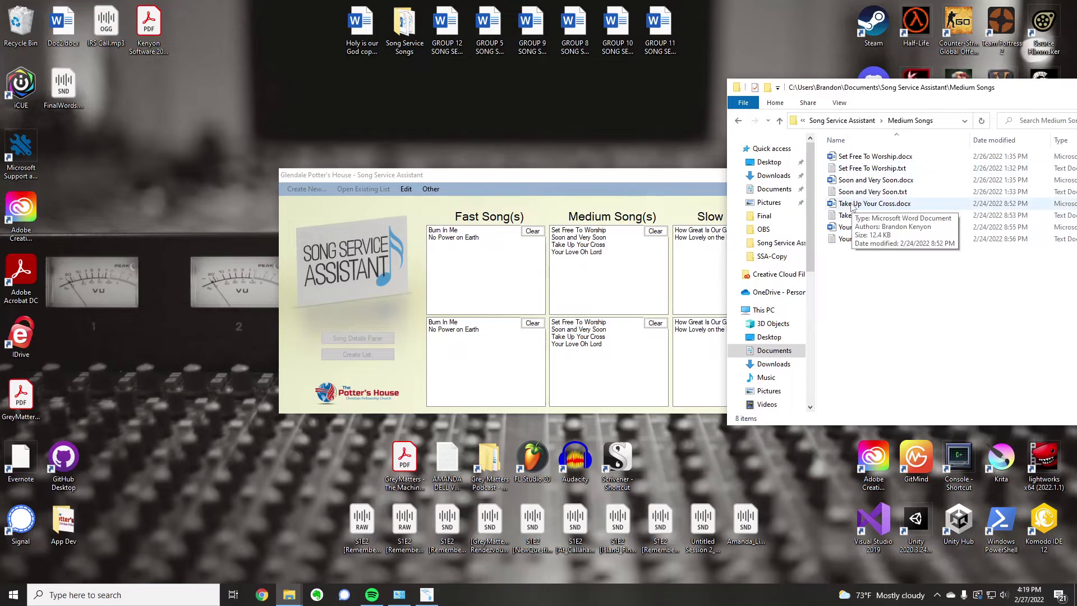
left_click_drag(1004, 101, 932, 23)
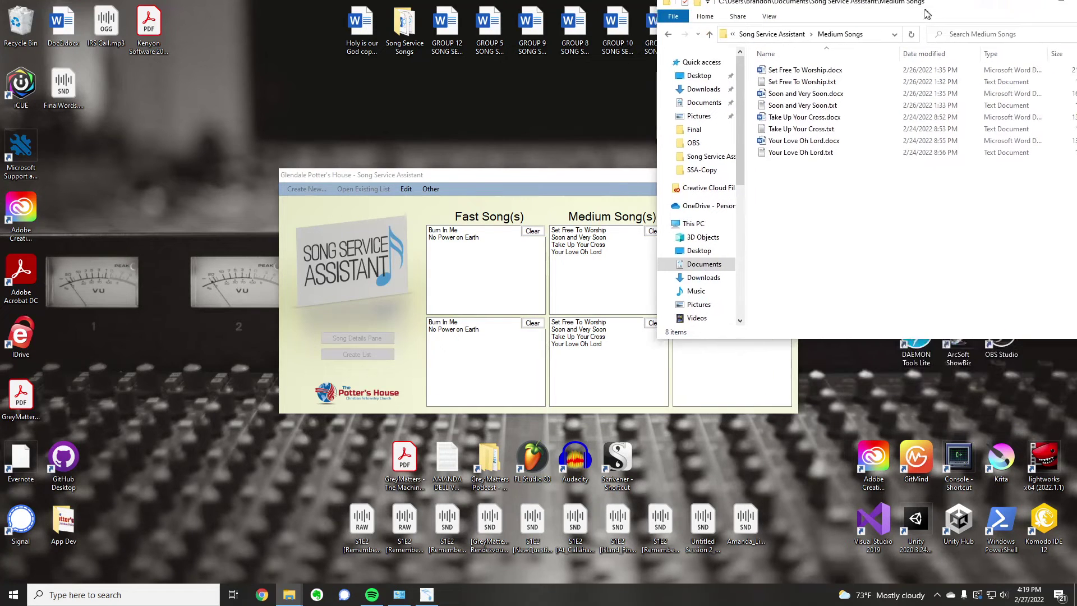
Bring Song Service Assistant back to the front and look over its Other commands.
left_click(611, 221)
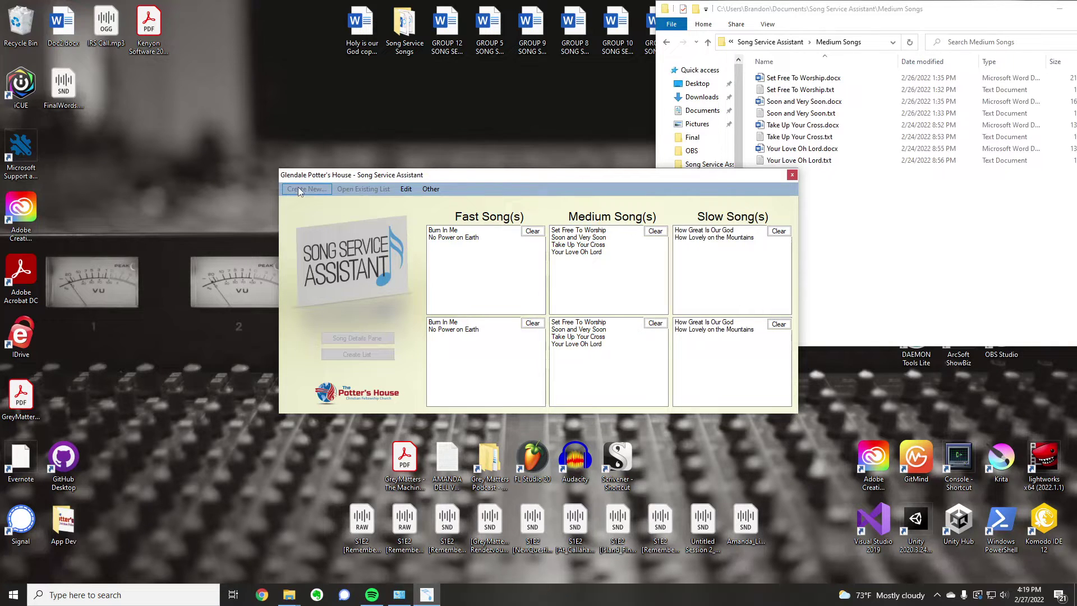
left_click(431, 189)
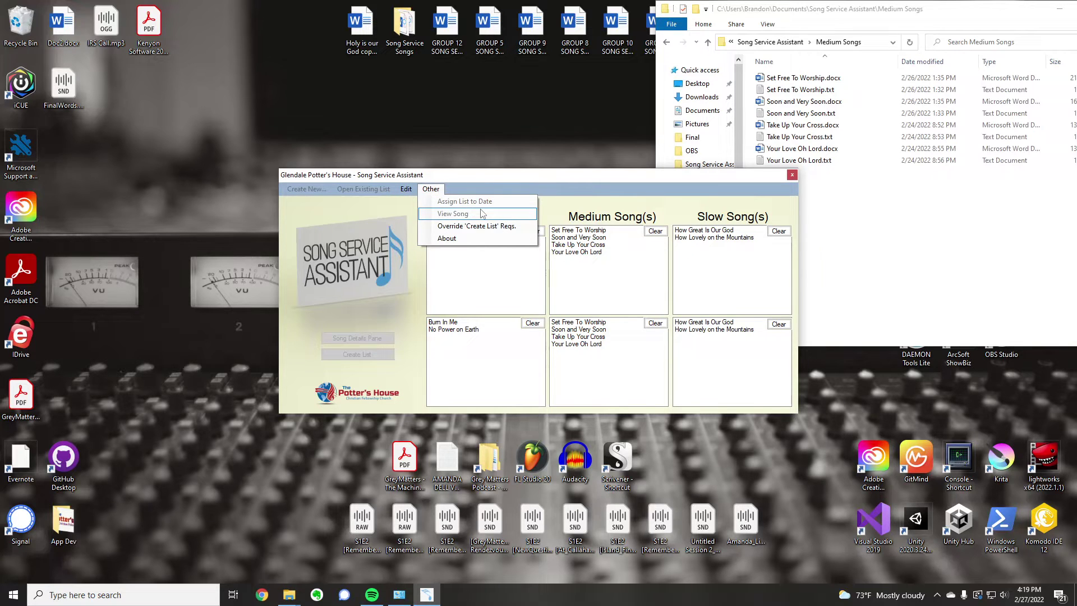
left_click(360, 289)
left_click_drag(589, 177, 594, 167)
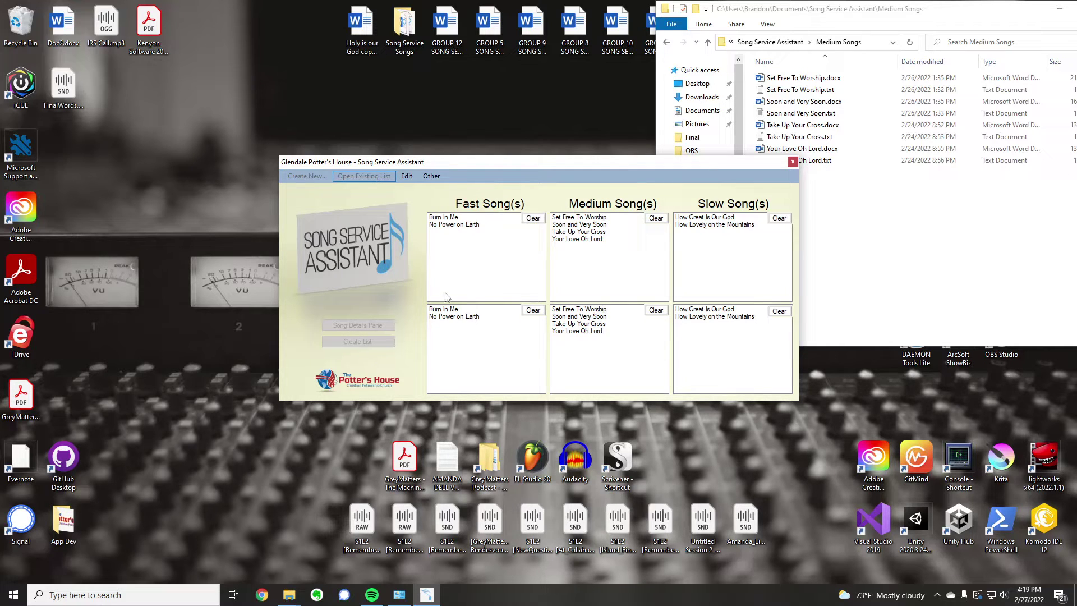
Select Burn In Me in both Fast Song(s) lists, with the Song Details Pane open for its lyrics.
left_click(469, 218)
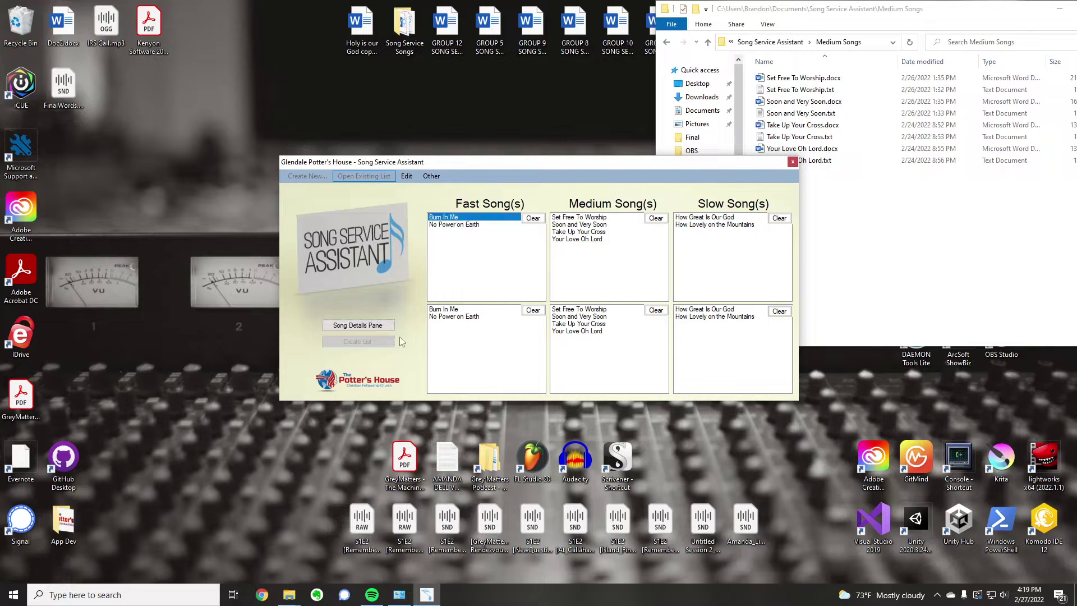
left_click(370, 330)
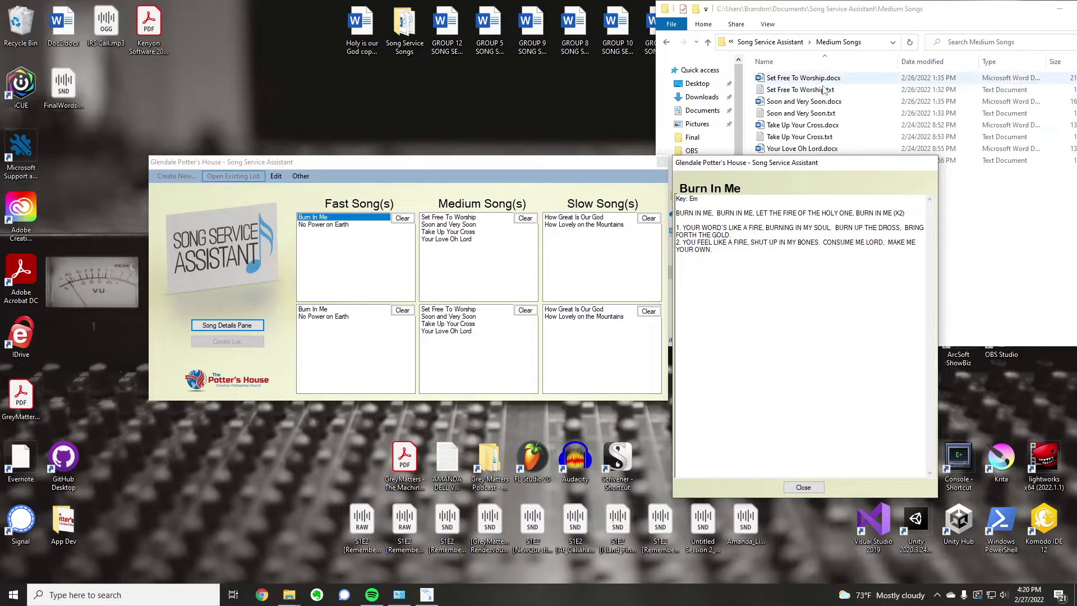
left_click(370, 224)
left_click(349, 218)
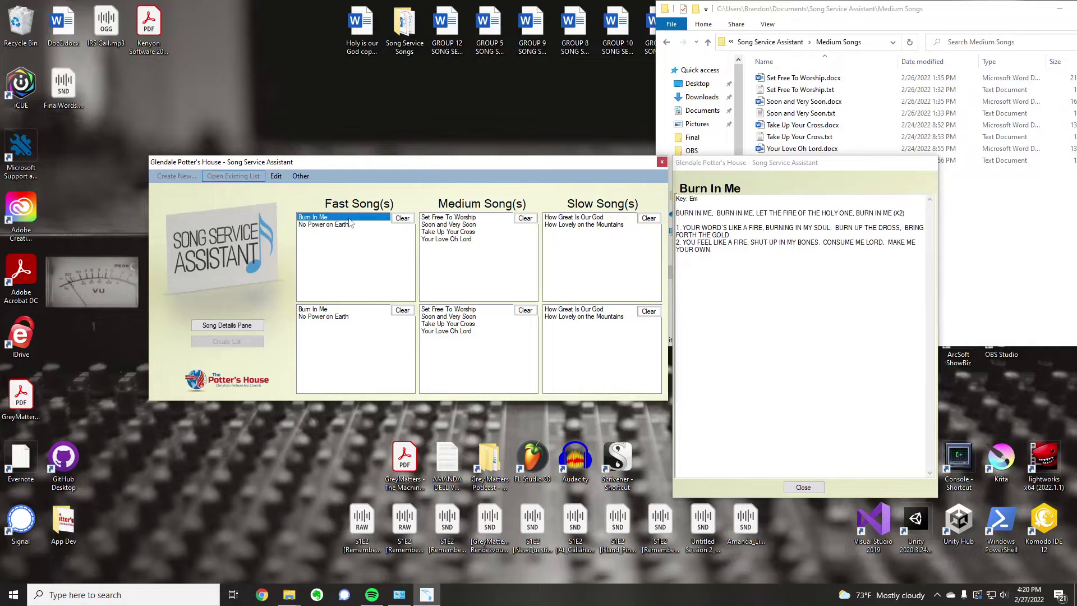
left_click(351, 317)
left_click(362, 310)
Select Set Free To Worship in the first medium list, How Lovely on the Mountains in the first slow list and How Great Is Our God in the second.
left_click(495, 240)
left_click(483, 224)
left_click(492, 218)
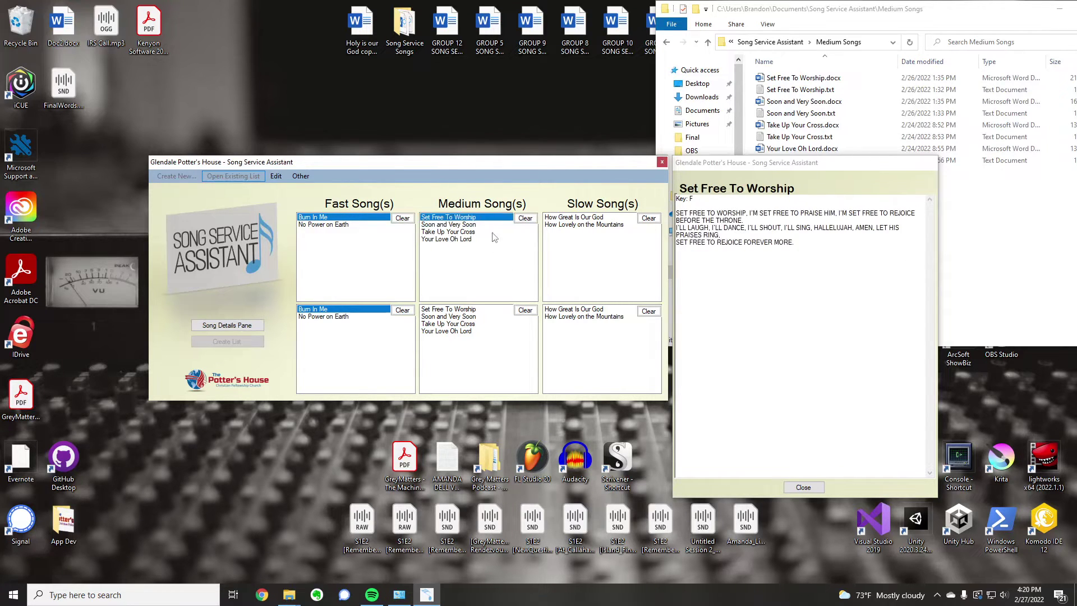
left_click(584, 218)
left_click(574, 225)
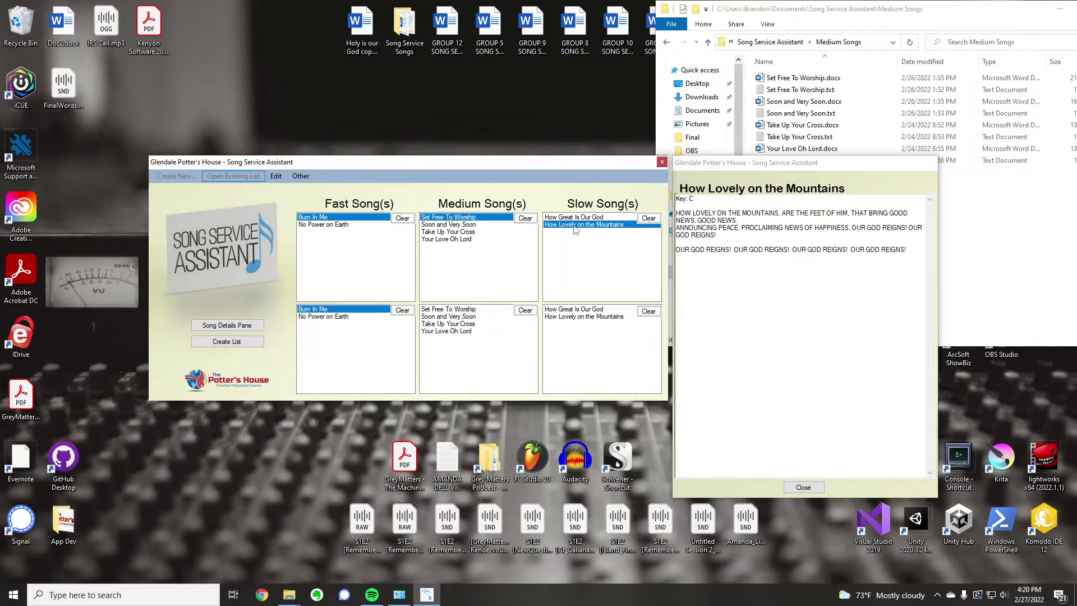
left_click(573, 317)
left_click(575, 312)
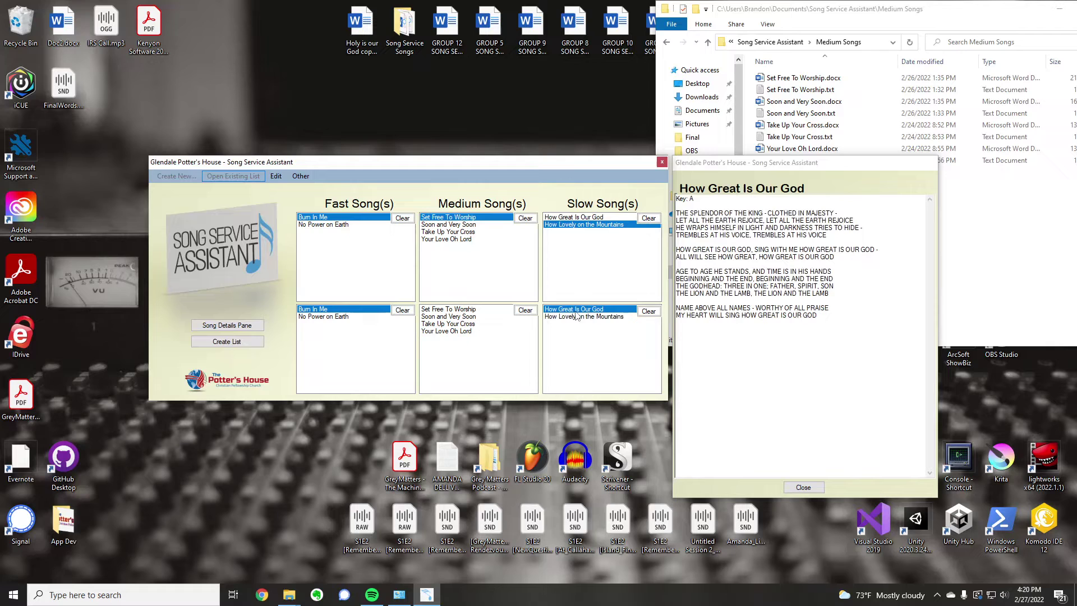
Switch the first medium song to Take Up Your Cross and clear the selections in both fast and both slow lists.
left_click(480, 269)
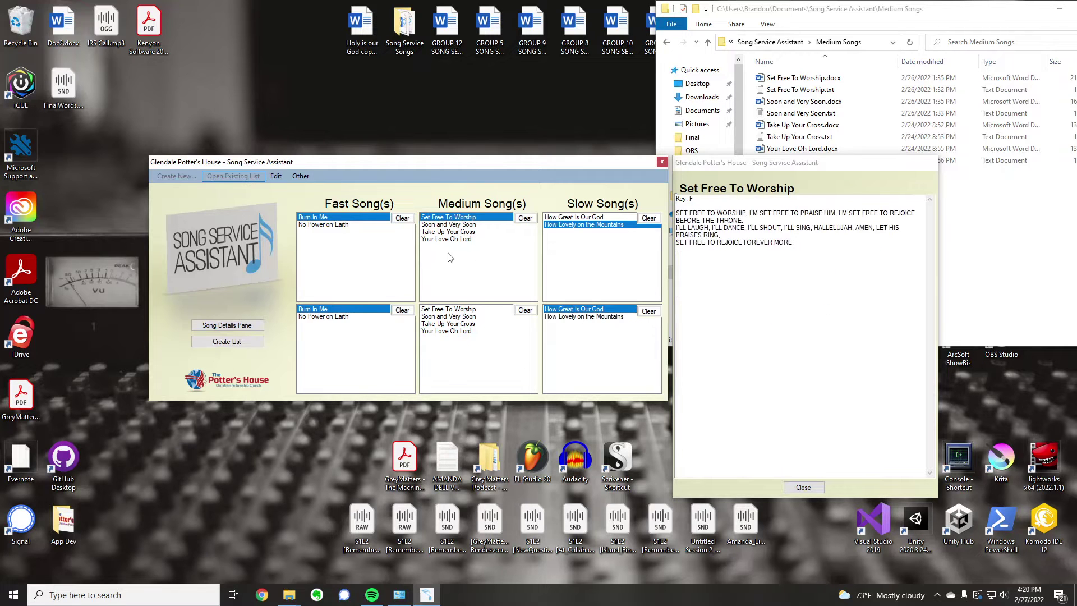
left_click(471, 231)
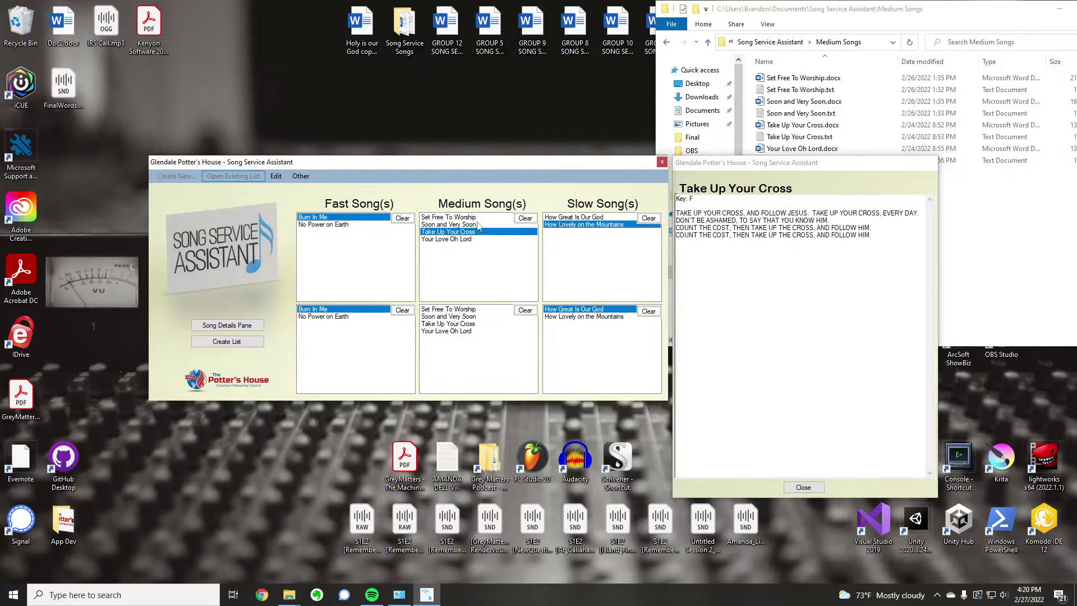
left_click(400, 218)
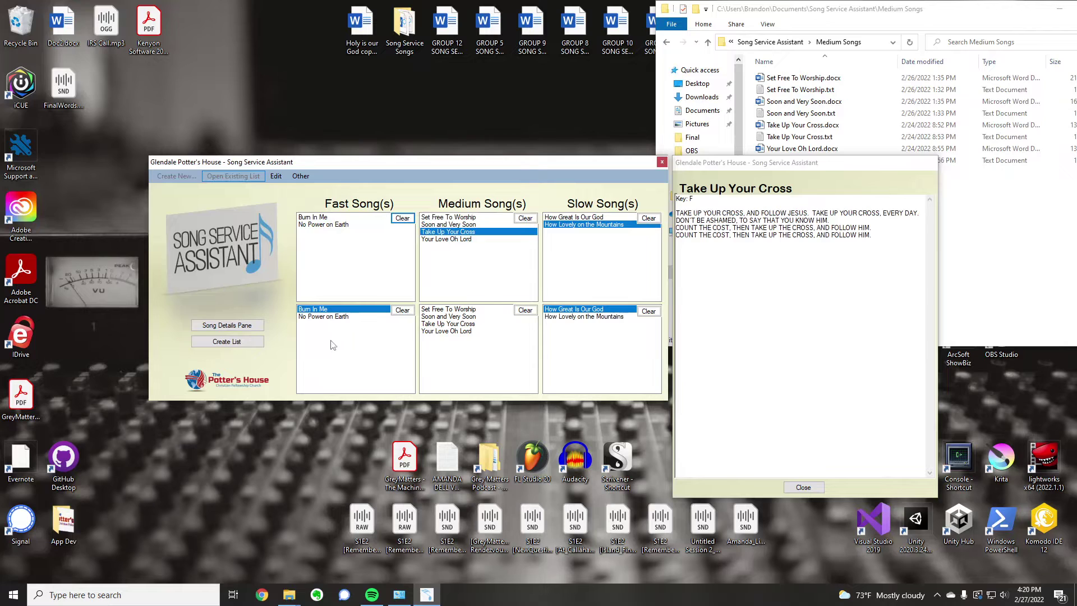
left_click(403, 311)
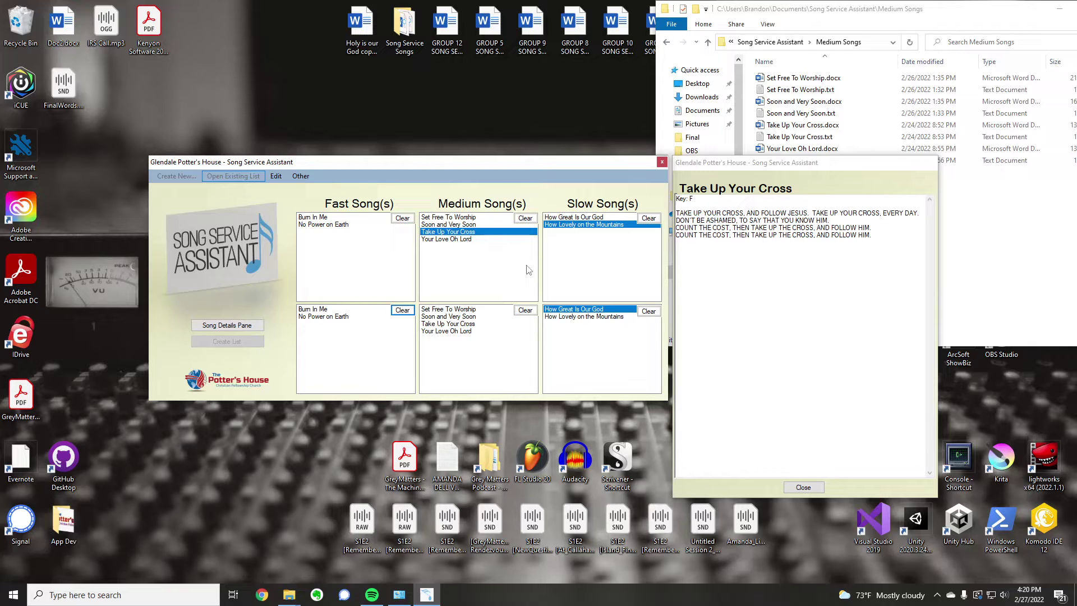
left_click(648, 311)
left_click(649, 218)
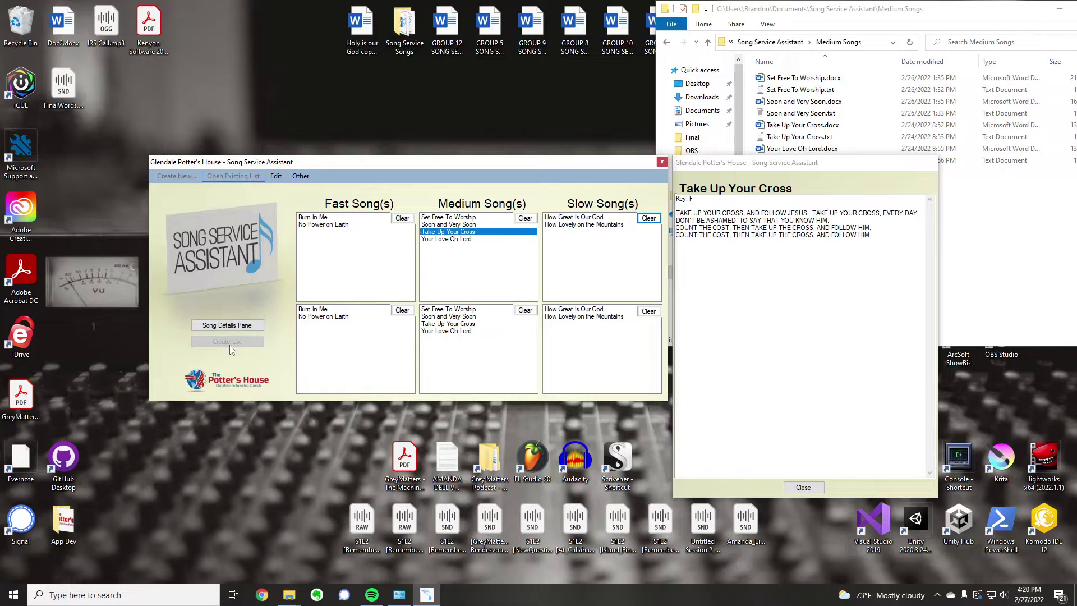
Select No Power on Earth in the first fast list and only How Lovely on the Mountains in the second slow list.
left_click(357, 225)
left_click(573, 218)
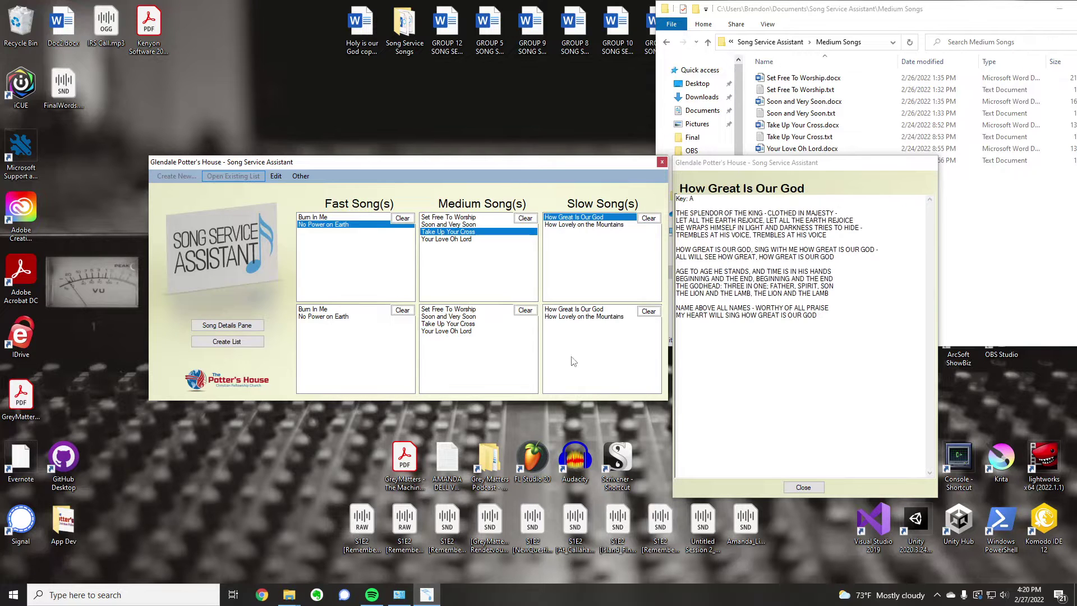
left_click(647, 220)
left_click(582, 316)
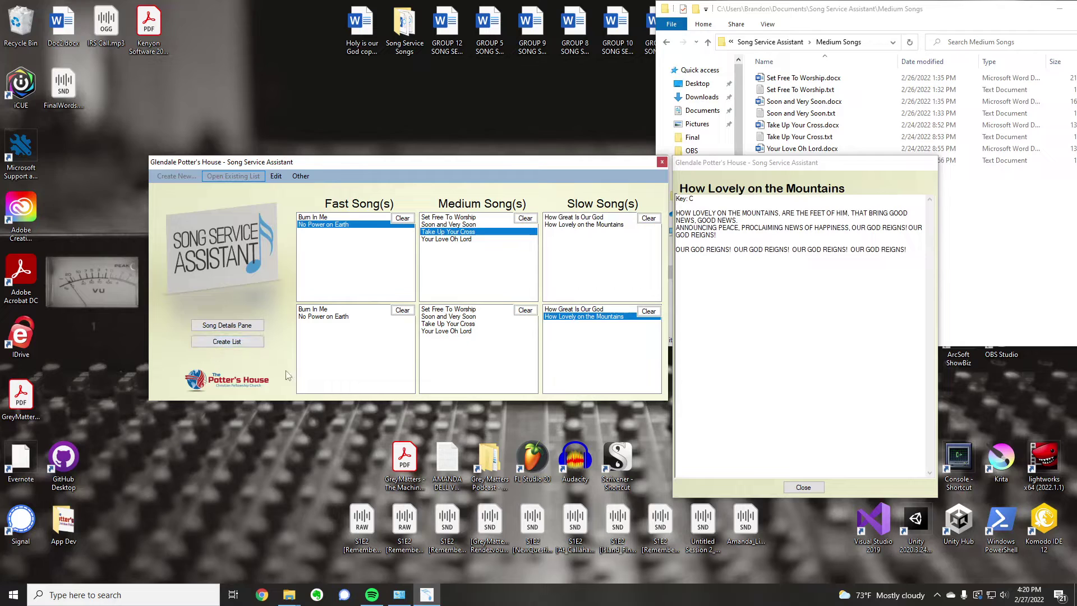
Clear the first medium song selection and look at the Override 'Create List' Reqs. option.
left_click(300, 176)
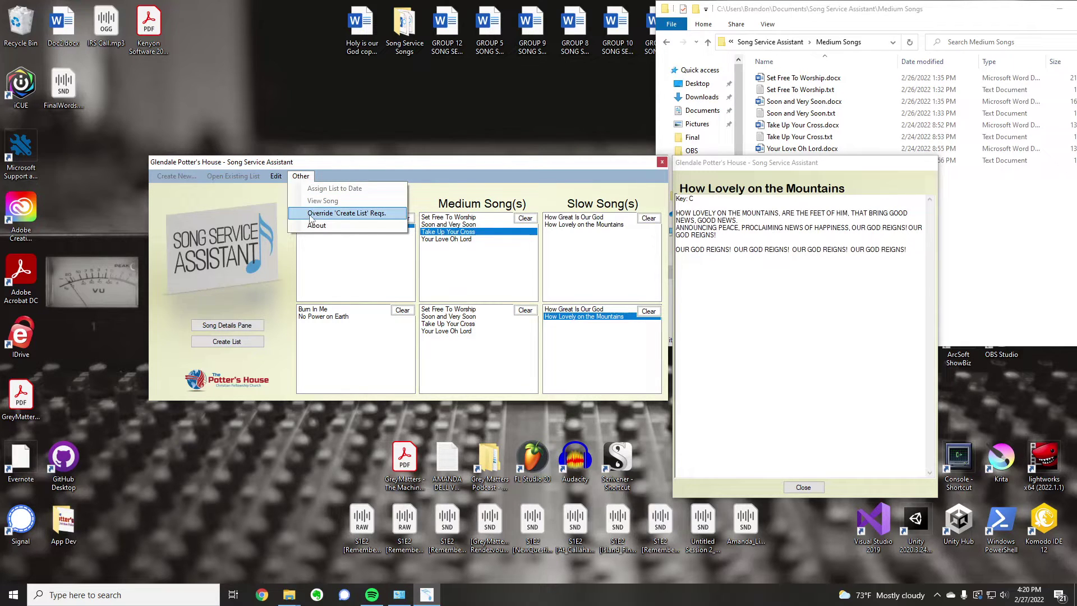
left_click(325, 213)
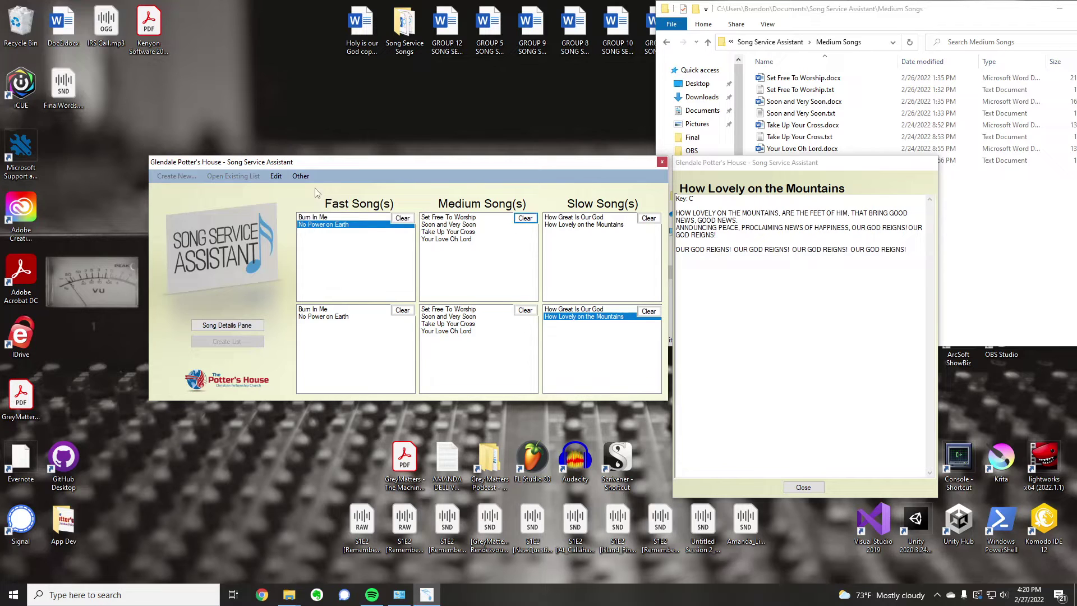
left_click(301, 176)
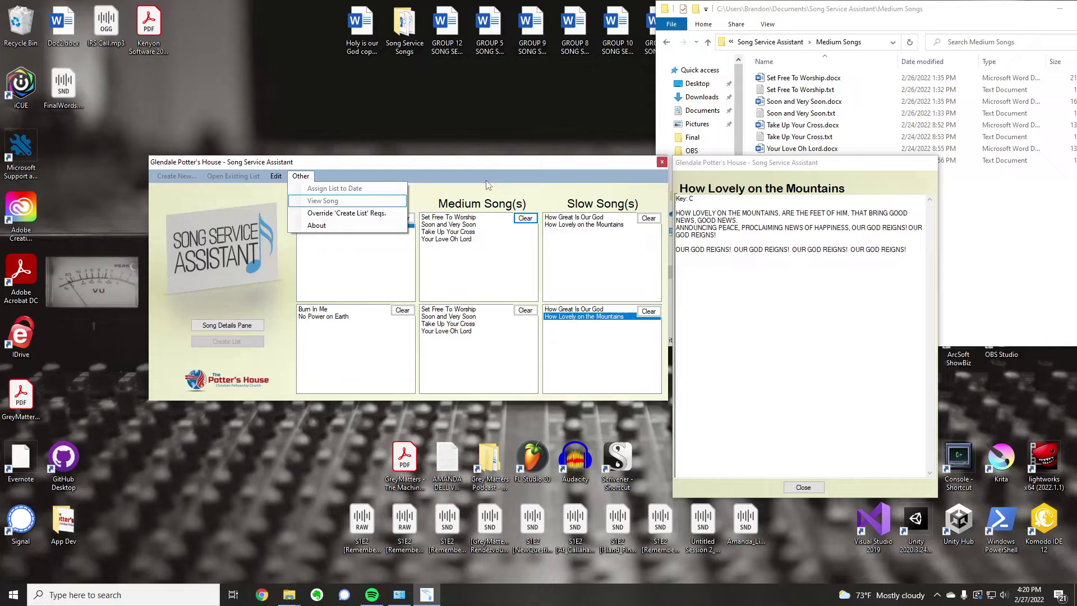
left_click(385, 216)
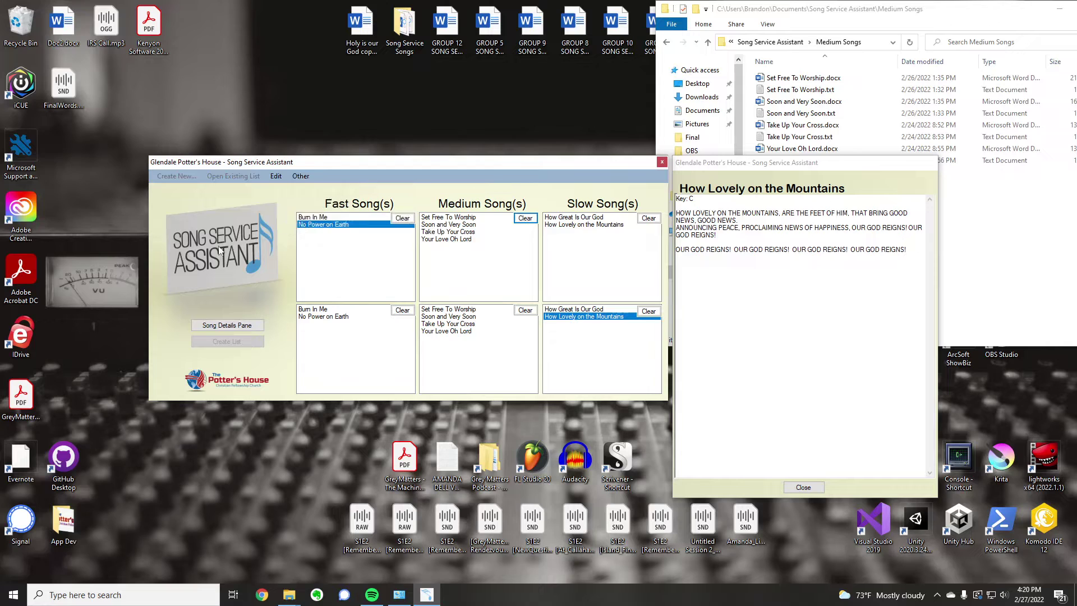
Select Your Love Oh Lord in both medium lists, How Great Is Our God in the first slow list and Burn In Me in the second fast list.
left_click(462, 240)
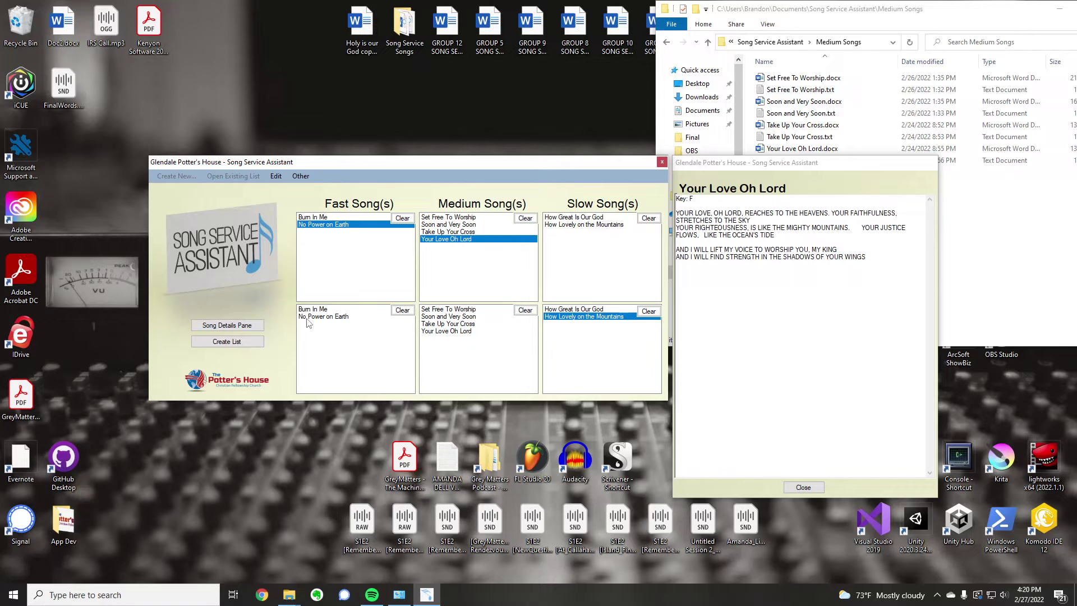
left_click(443, 331)
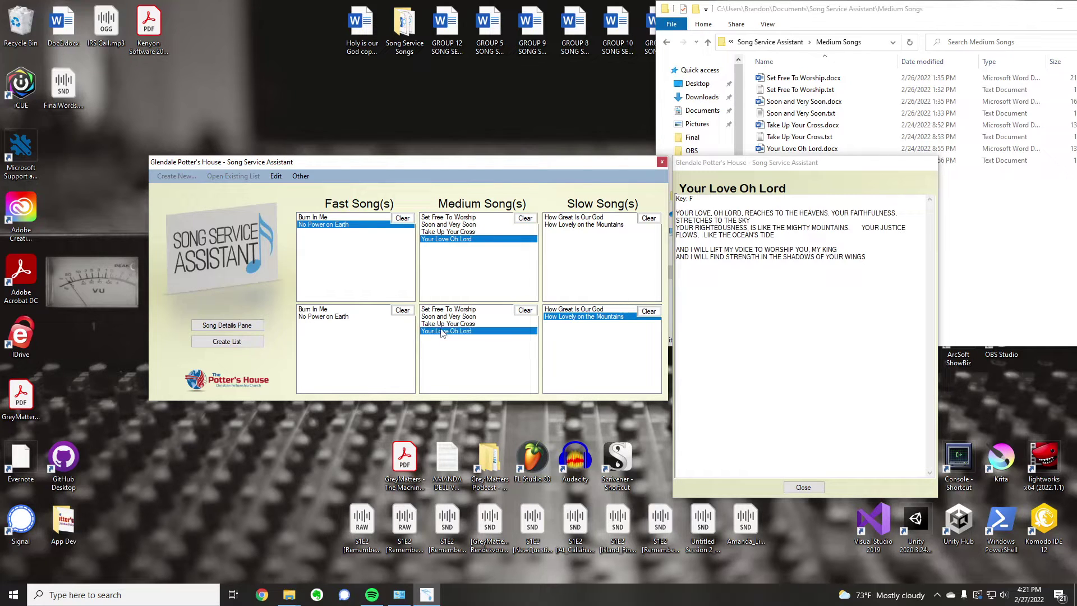
left_click(594, 218)
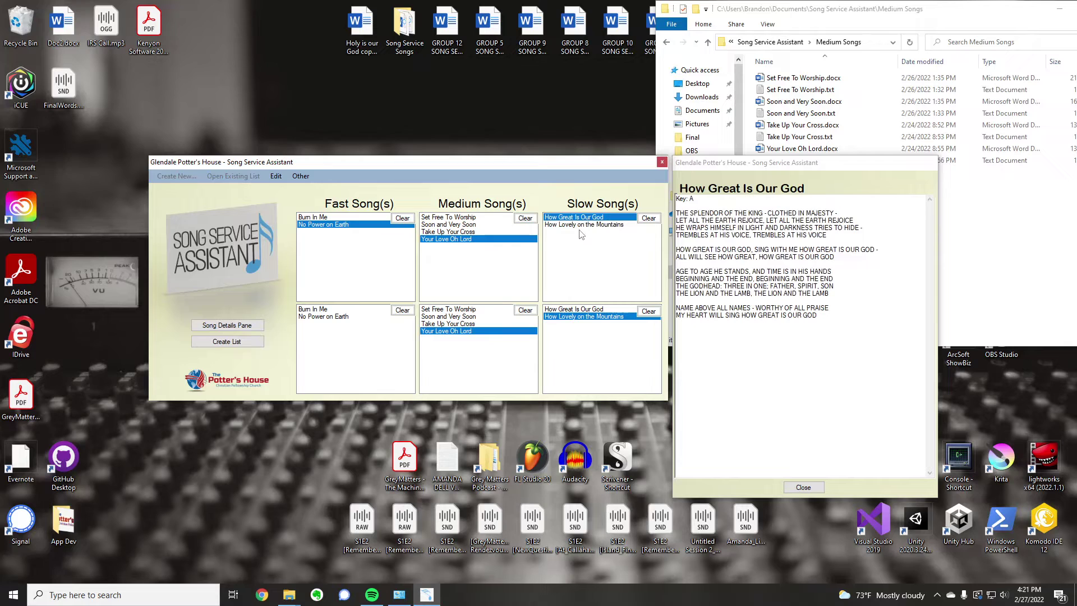
left_click(310, 310)
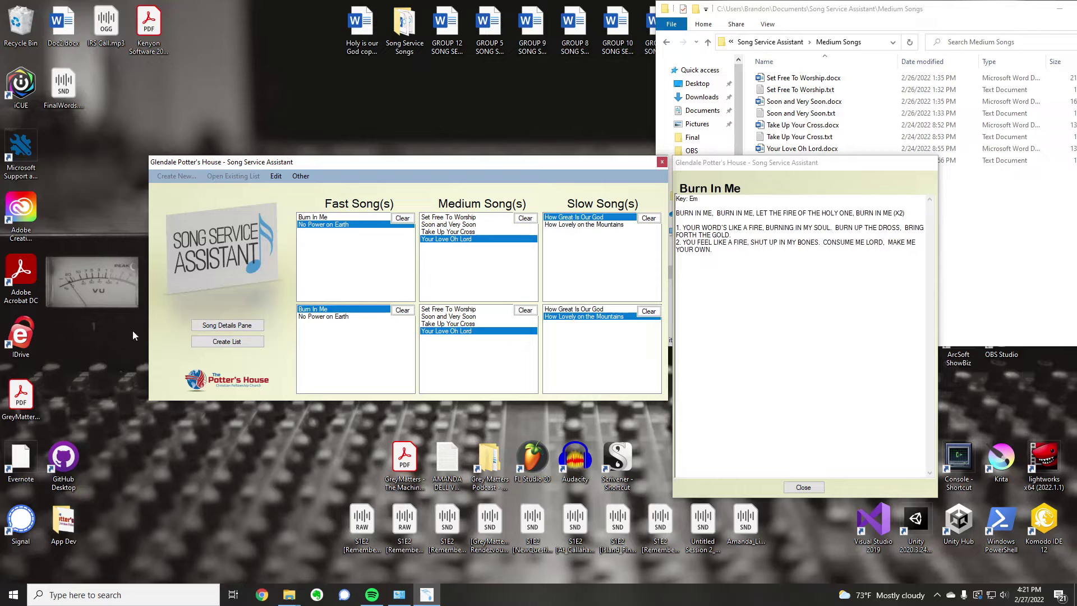
Try to create the list with the same song in both medium lists, and clear the second medium selection.
left_click(213, 343)
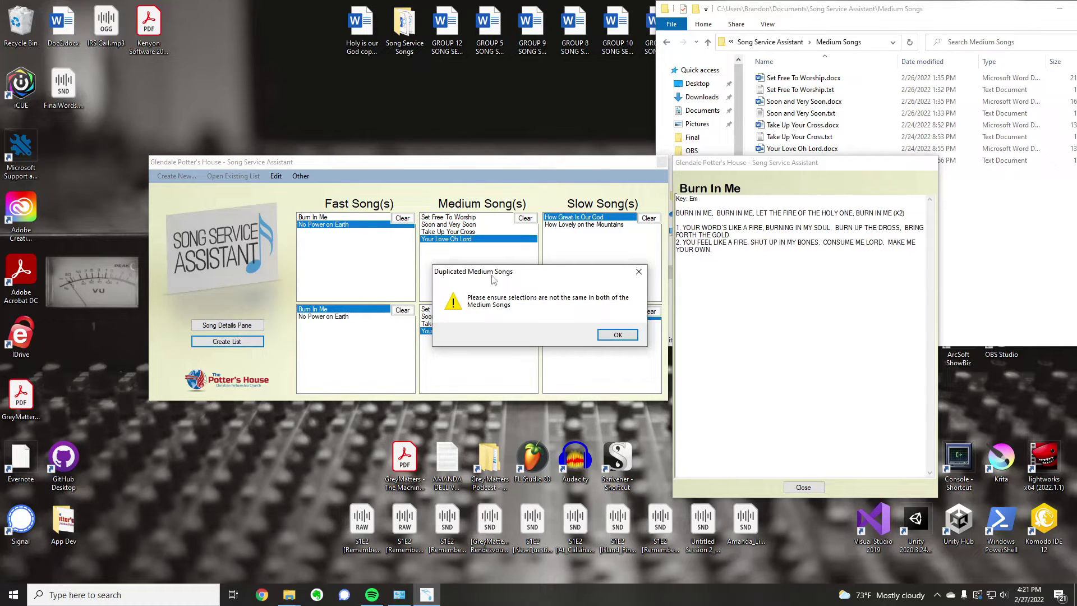
left_click_drag(505, 274, 467, 364)
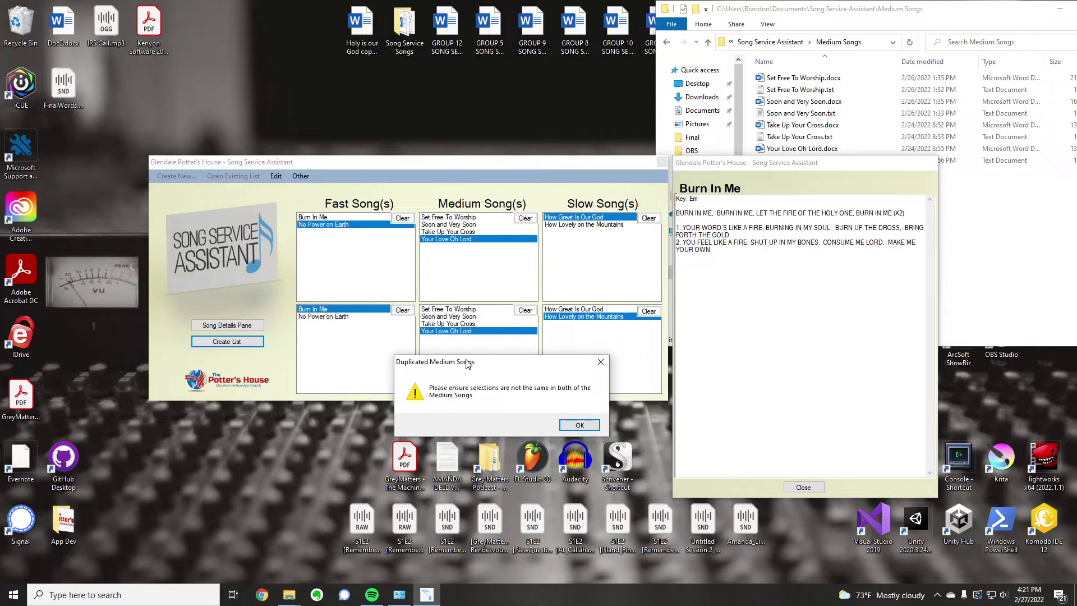
left_click(579, 425)
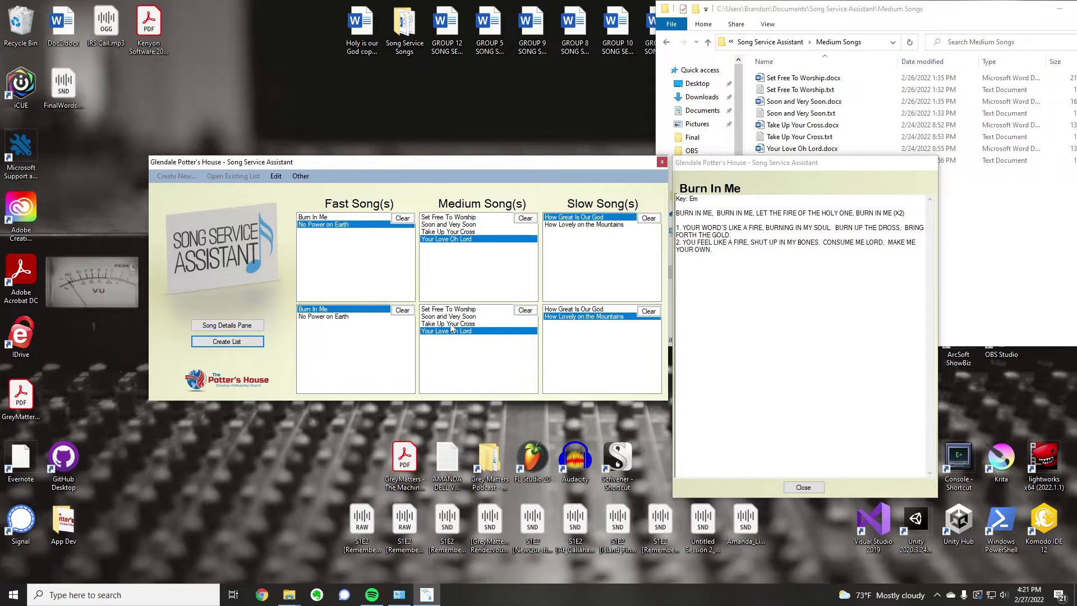
left_click(525, 310)
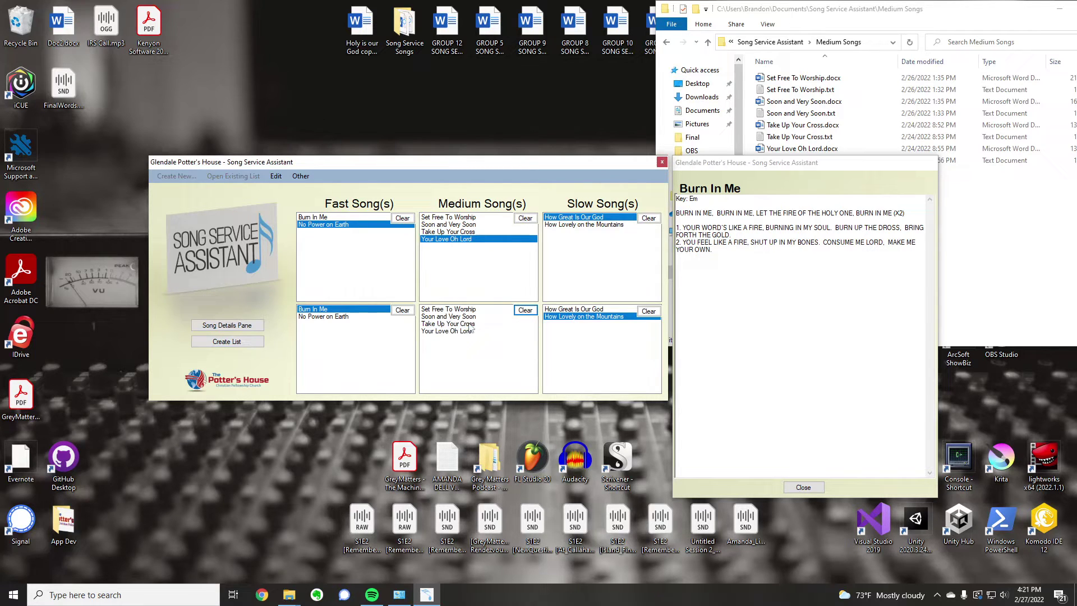
Select Soon and Very Soon in the second medium list and create the song list with the title GROUP 19 Song List.
left_click(460, 316)
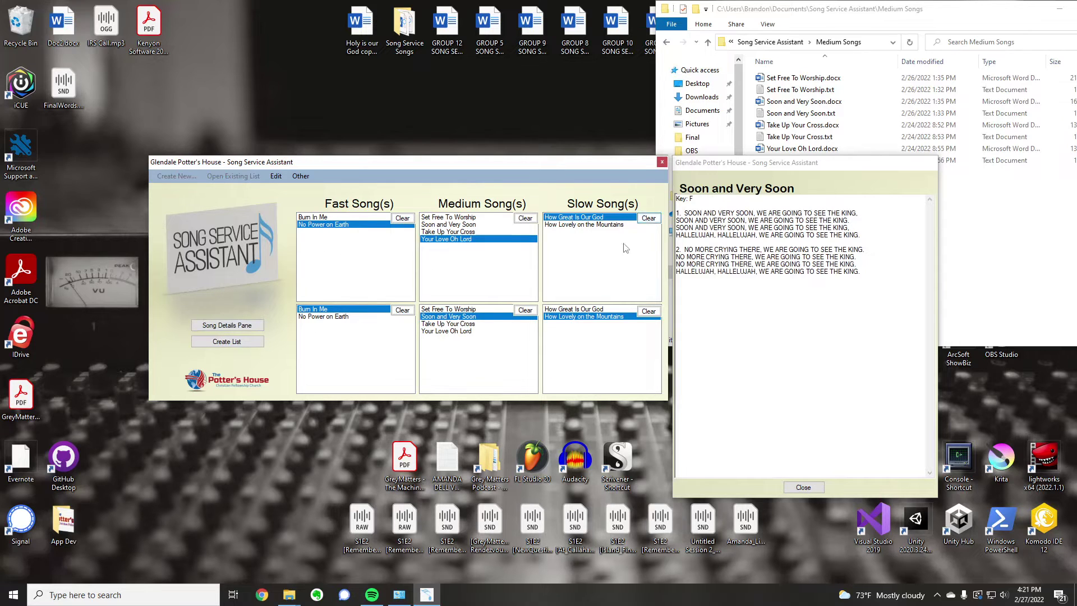
left_click(256, 341)
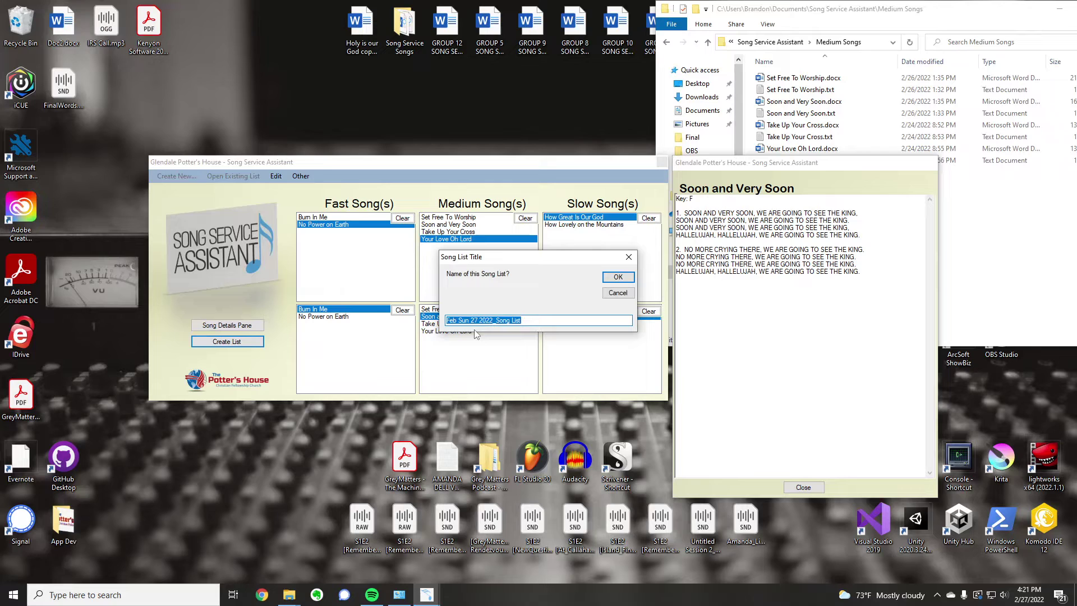
type("GROUP 19 SONG LIST")
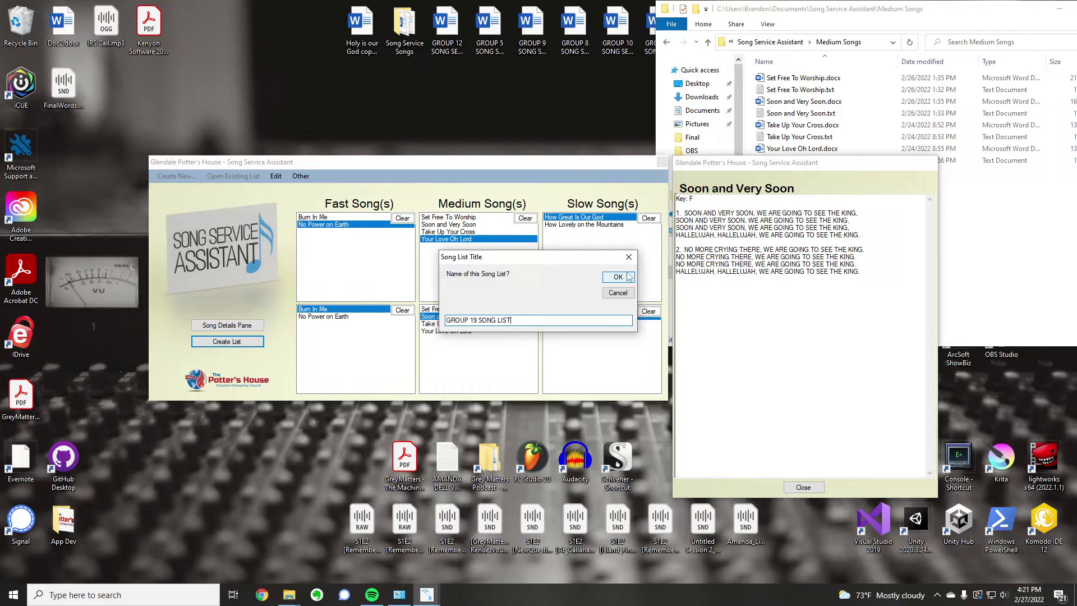
left_click_drag(511, 321, 483, 324)
type("ong")
left_click(618, 277)
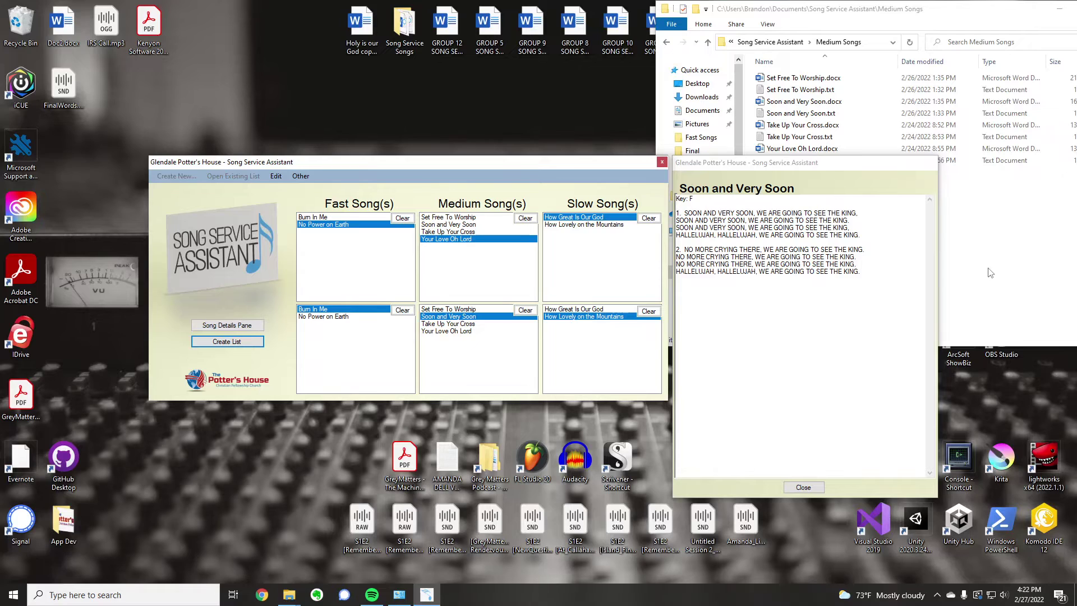
Open the generated test.docx from the Song Service Assistant folder.
left_click(991, 273)
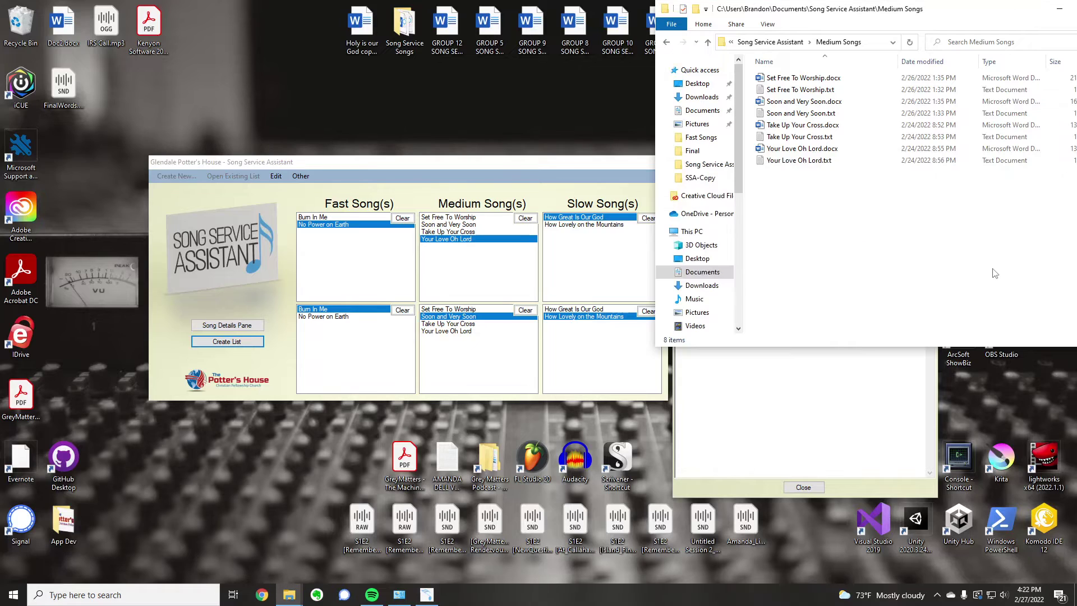
key("alt+Left")
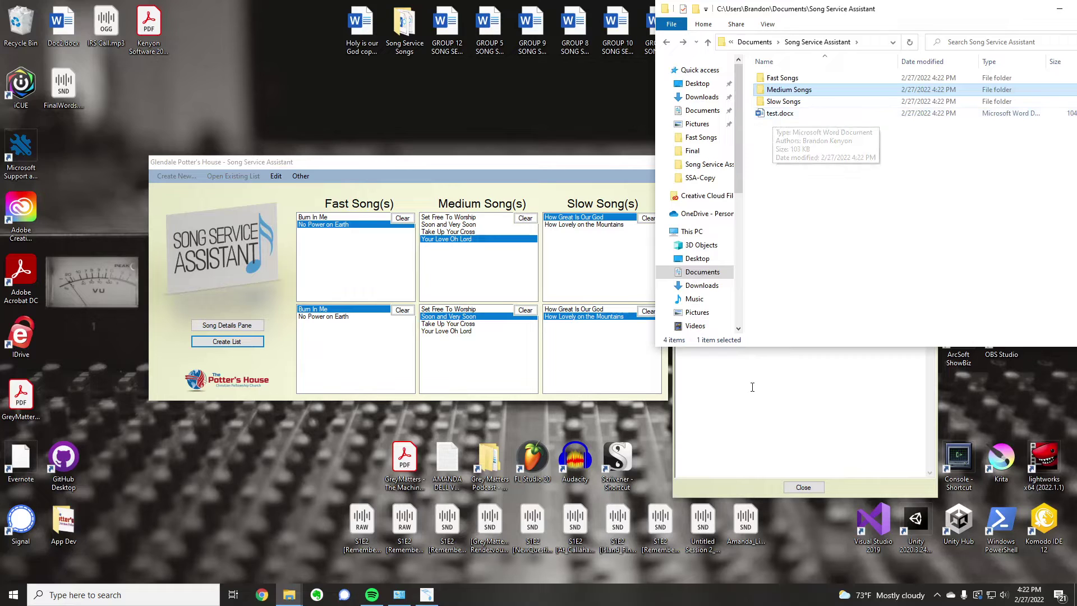
double_click(779, 114)
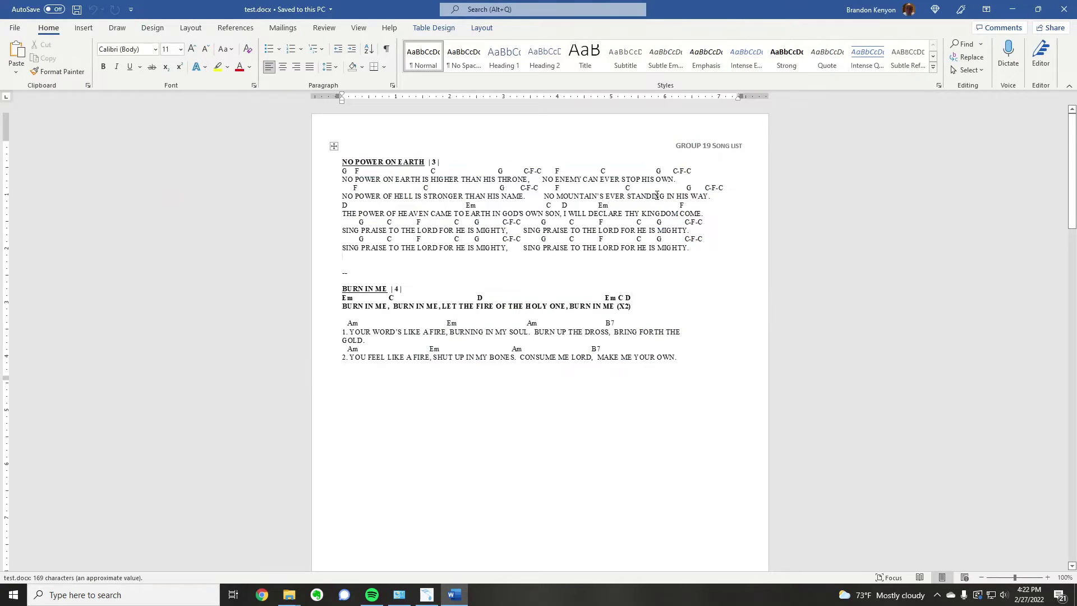
Look through all pages of the generated song list and check how the songs are boxed and split across pages.
scroll(453, 346, "down", 10)
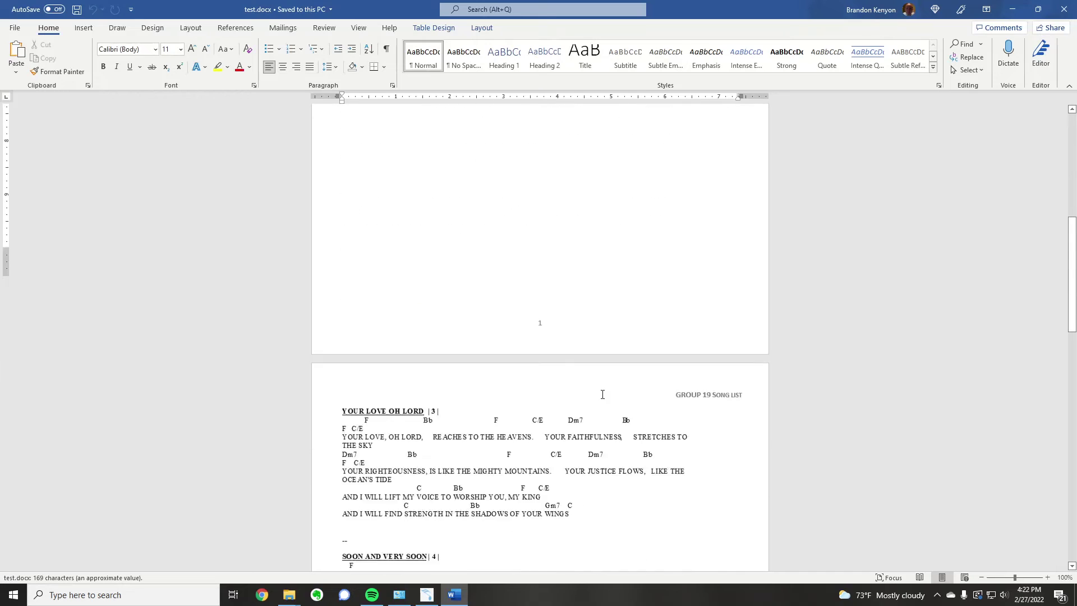
scroll(609, 377, "up", 10)
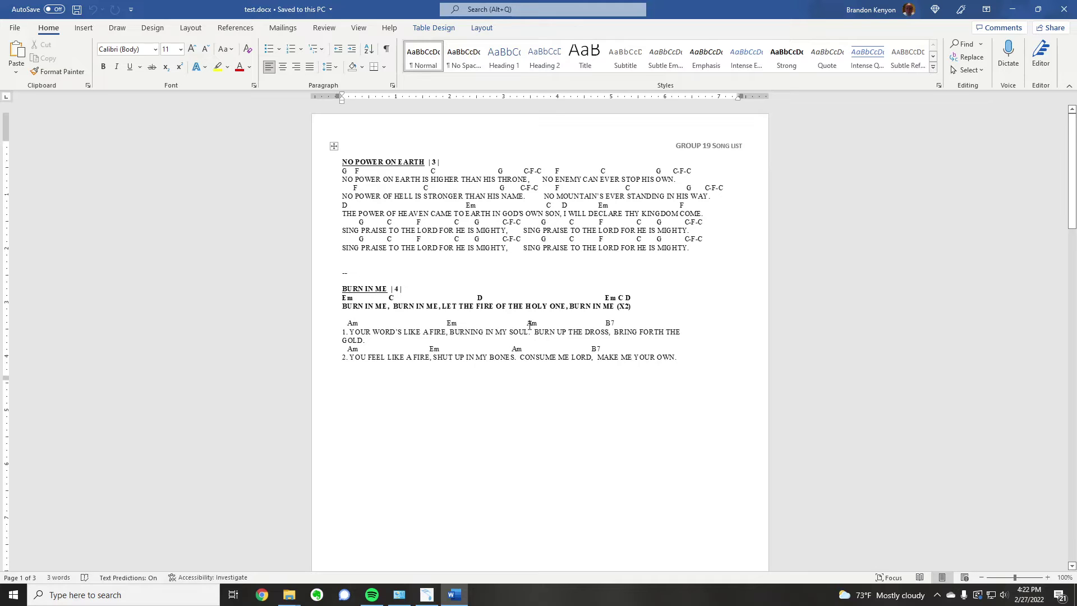
left_click(435, 247)
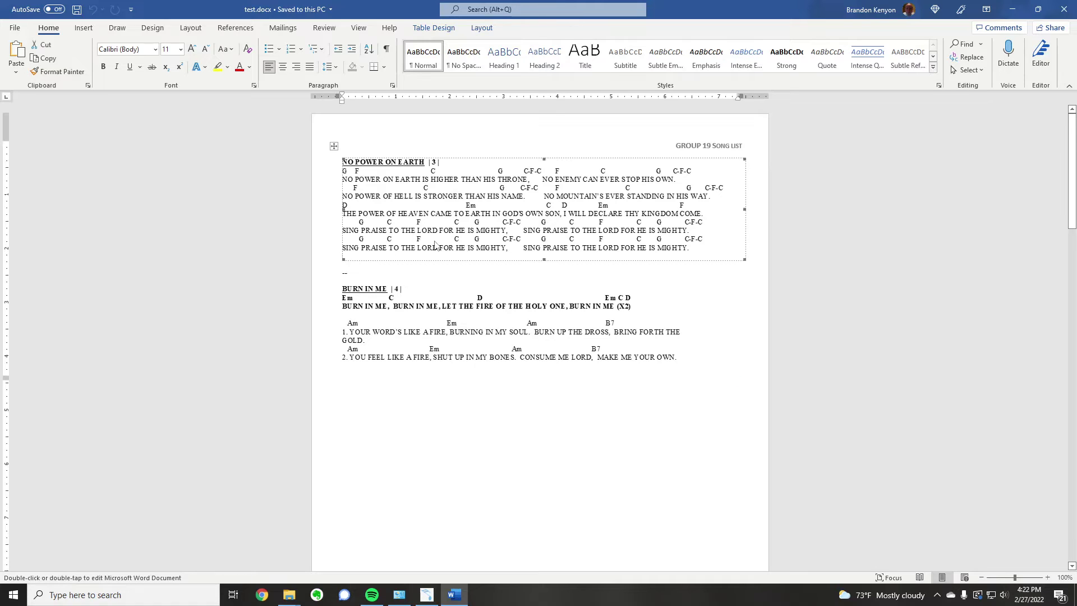
left_click(399, 366)
scroll(487, 469, "down", 15)
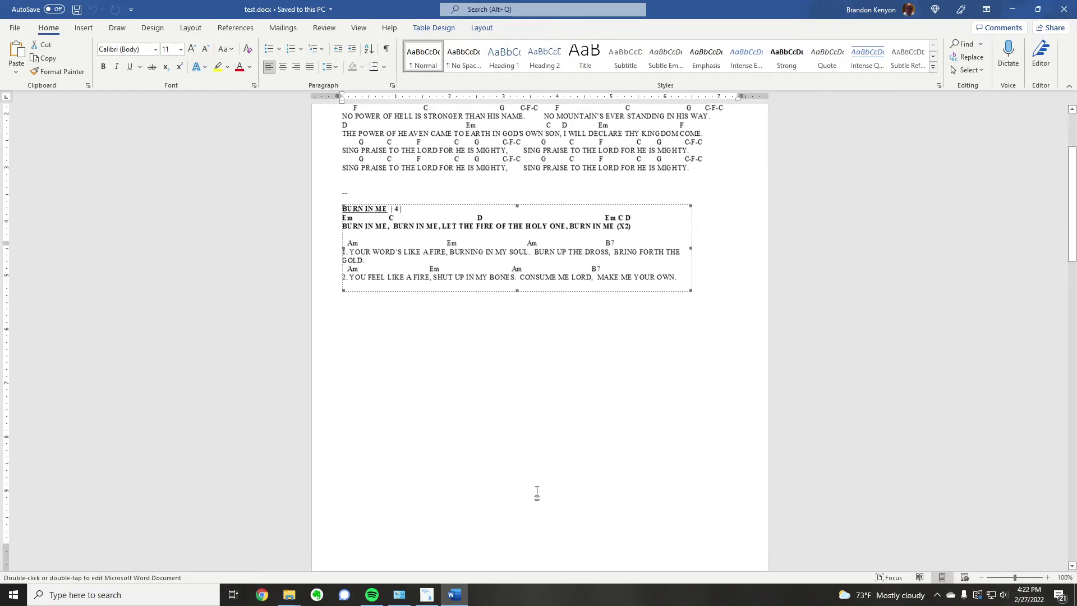
scroll(534, 444, "down", 10)
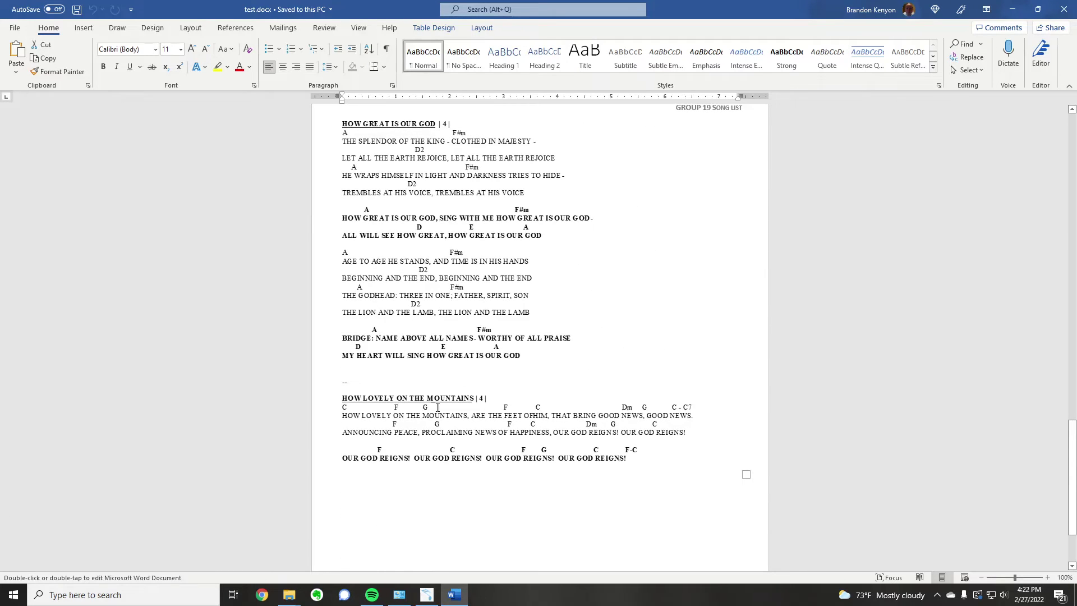
scroll(493, 368, "up", 12)
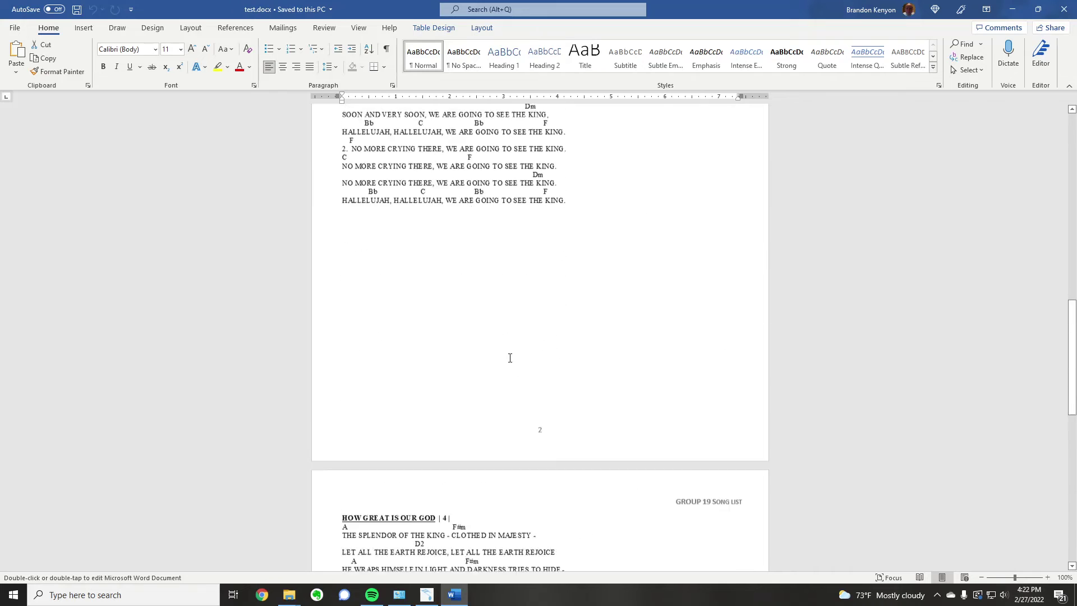
scroll(510, 358, "up", 9)
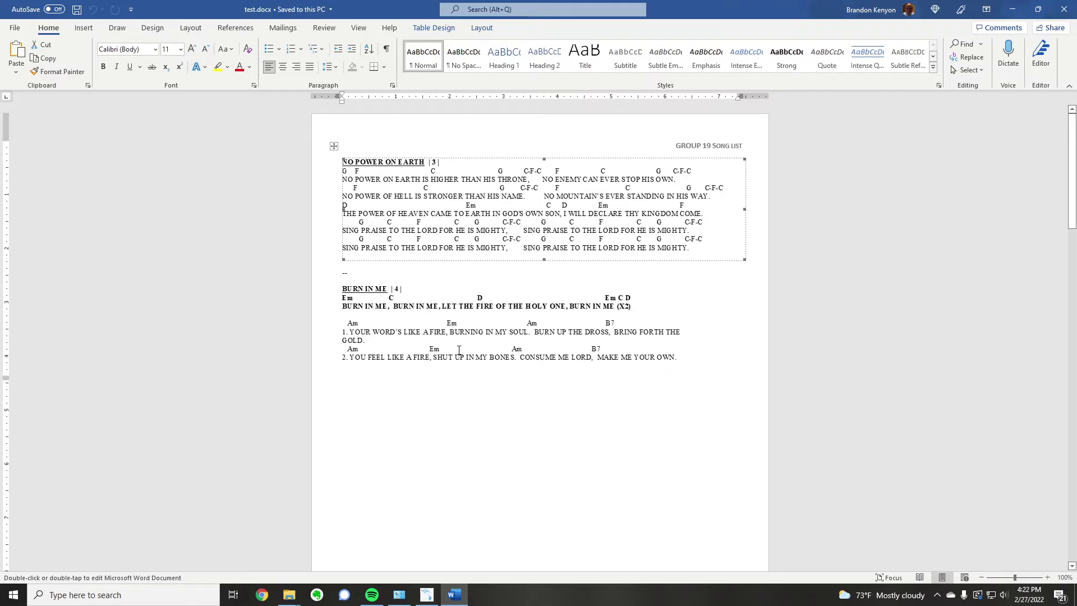
Try moving Your Love Oh Lord to page one with Burn In Me above it, and close the document without saving.
scroll(488, 365, "down", 3)
scroll(489, 366, "down", 1)
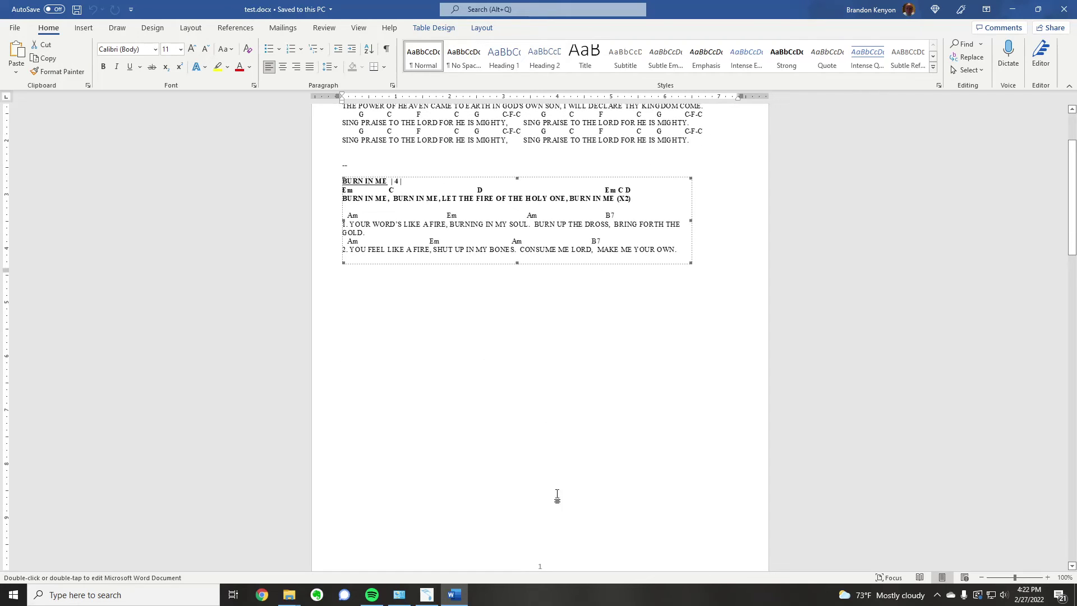
scroll(557, 495, "down", 8)
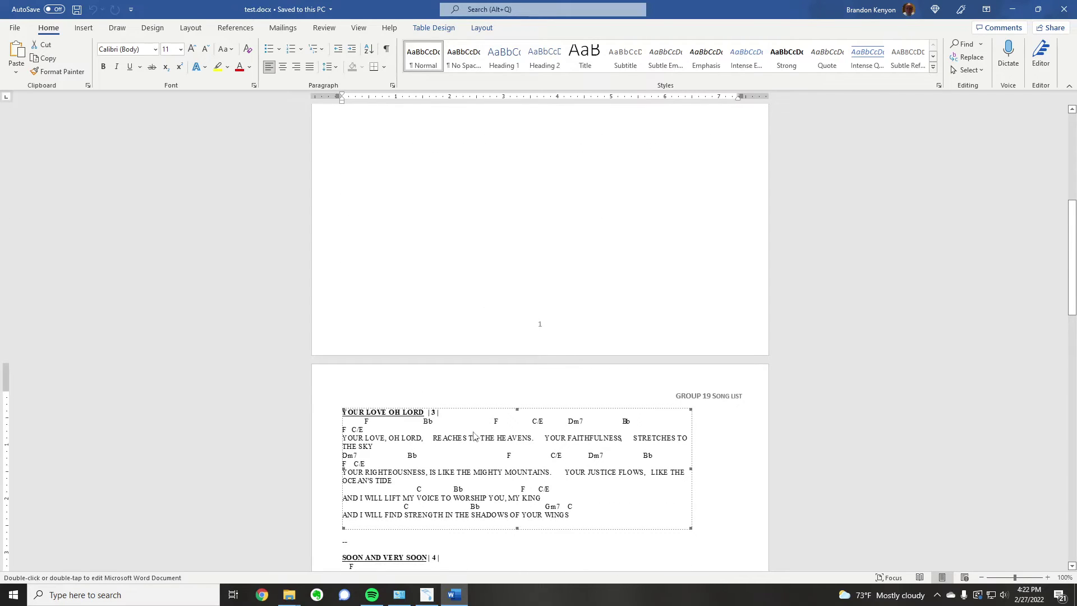
key("ctrl+v")
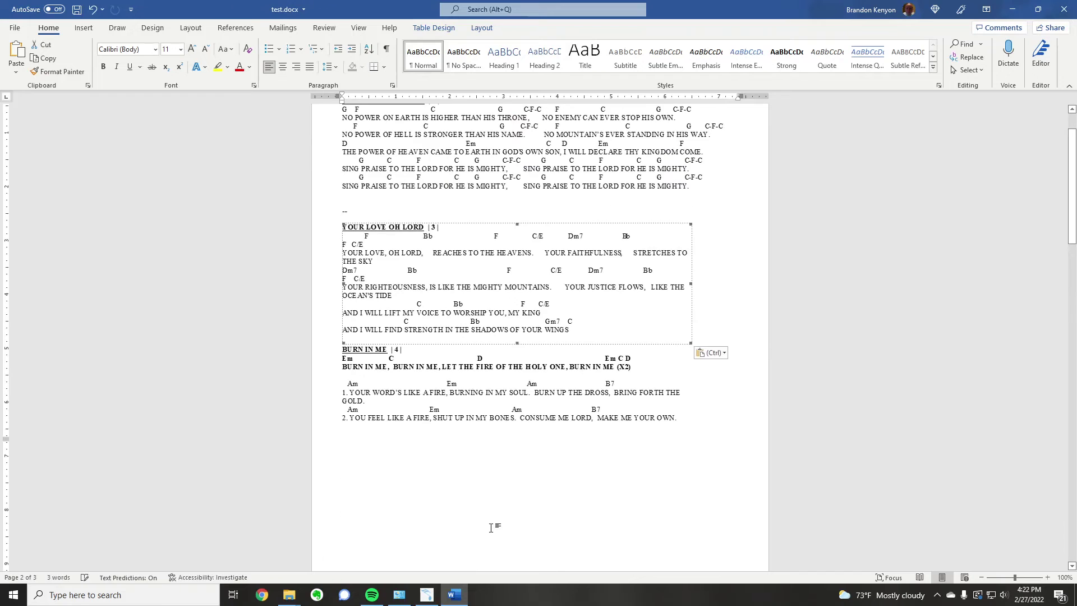
mouse_move(497, 301)
left_mouse_down()
mouse_move(380, 446)
mouse_move(424, 218)
left_mouse_up()
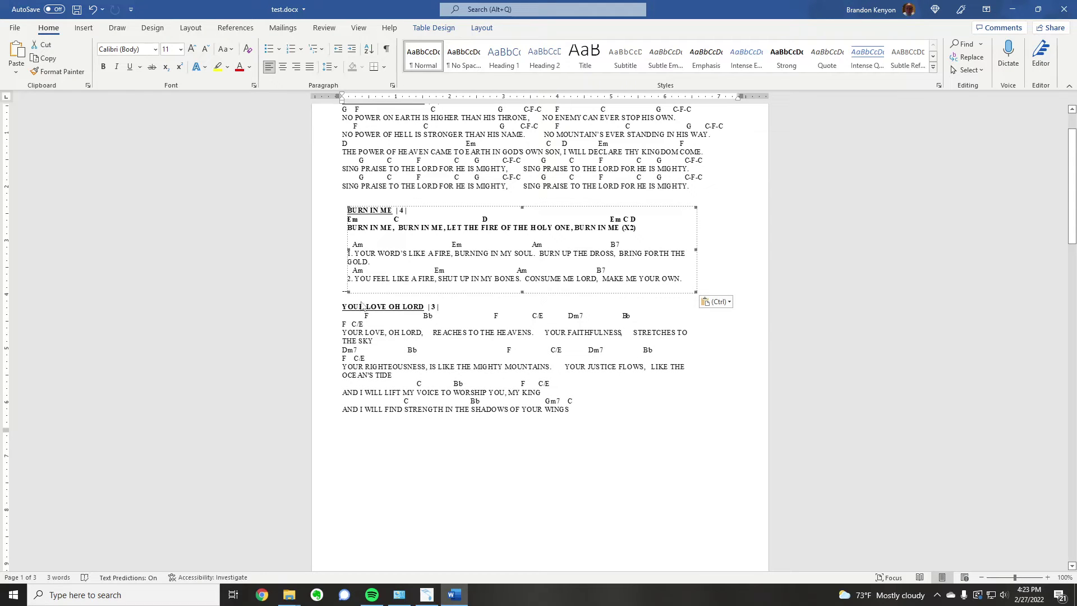
key("ctrl+z")
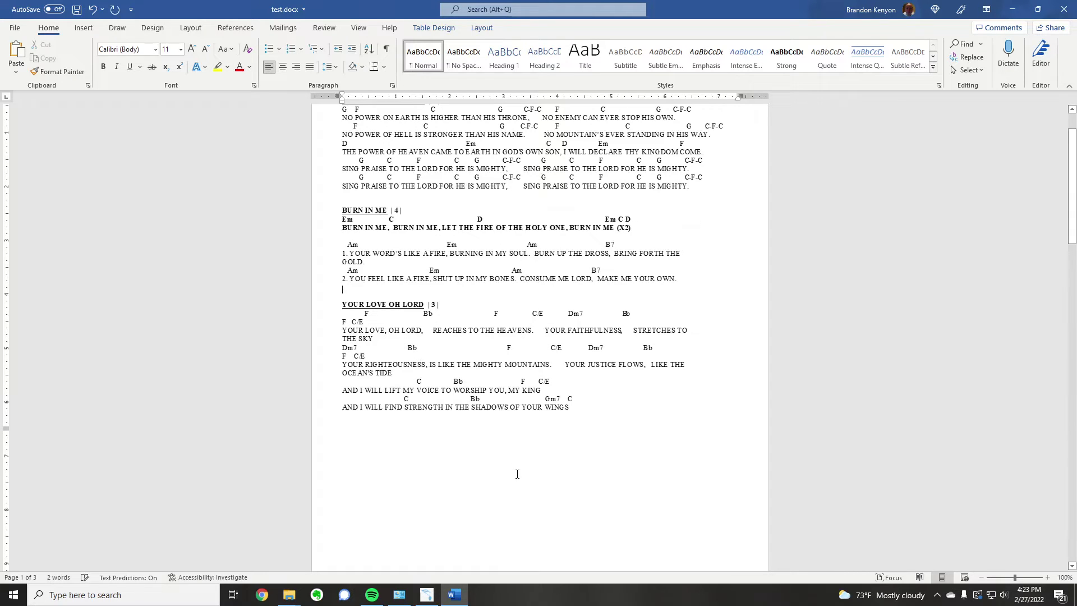
left_click(1065, 9)
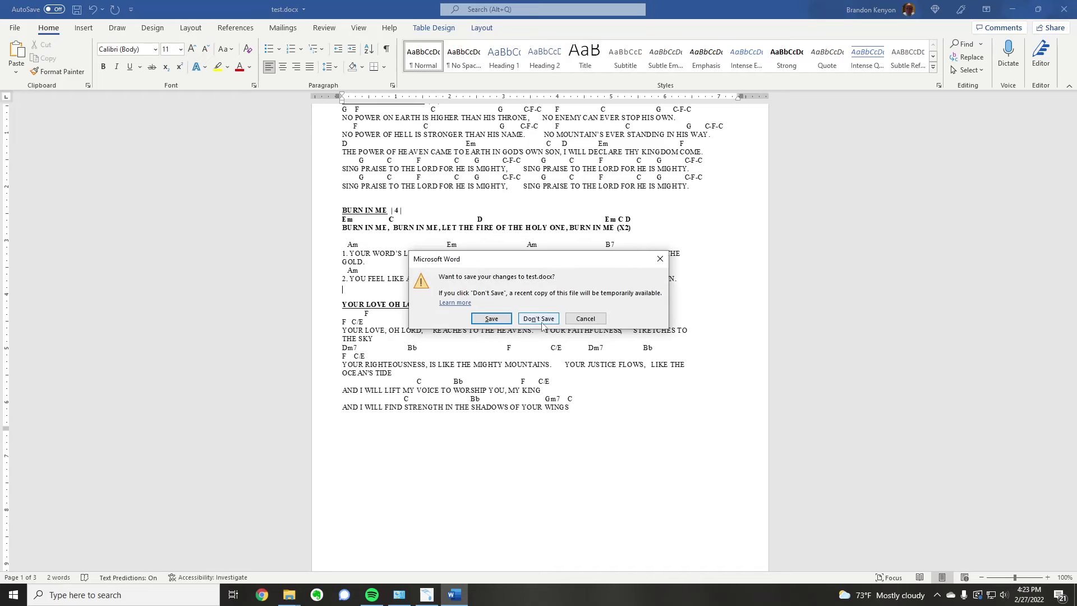
left_click(553, 315)
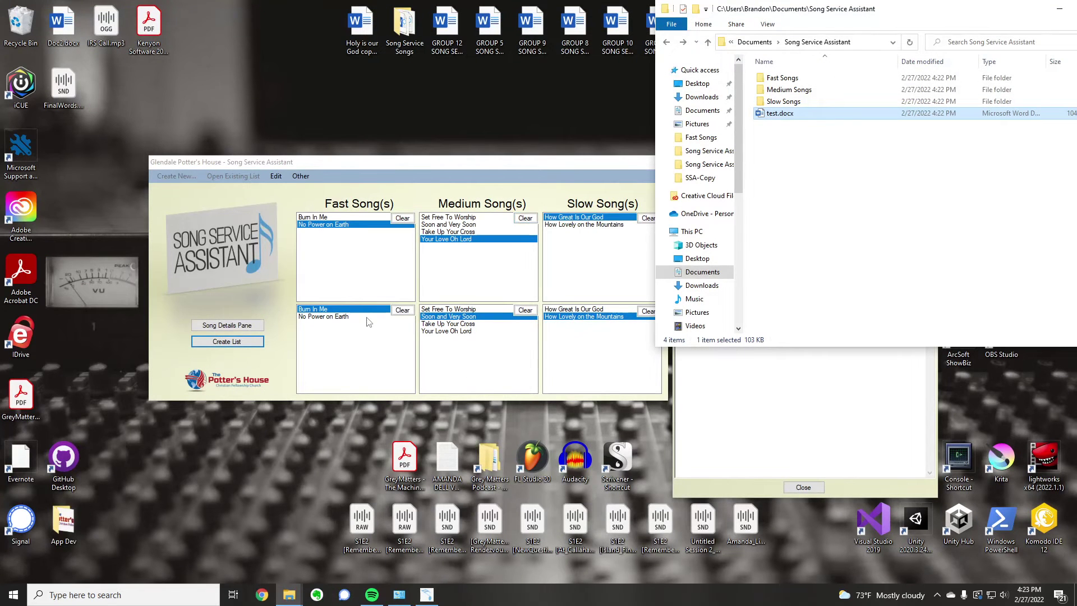
Clear the second fast song selection and create the list with the suggested title Feb Sun 27 2022_Song List.
left_click(407, 313)
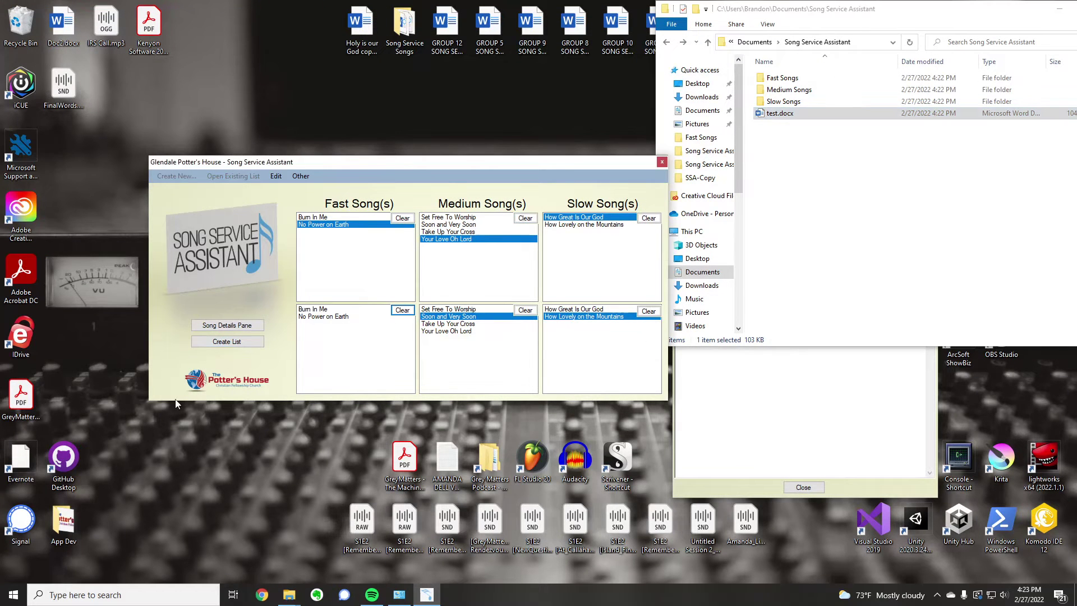
left_click(233, 343)
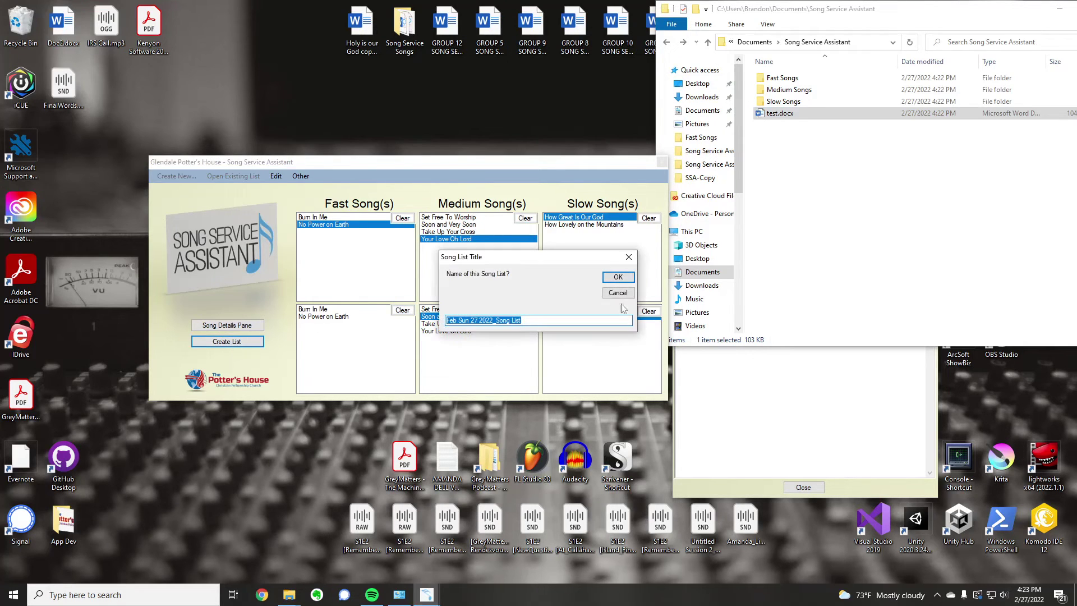
left_click(618, 277)
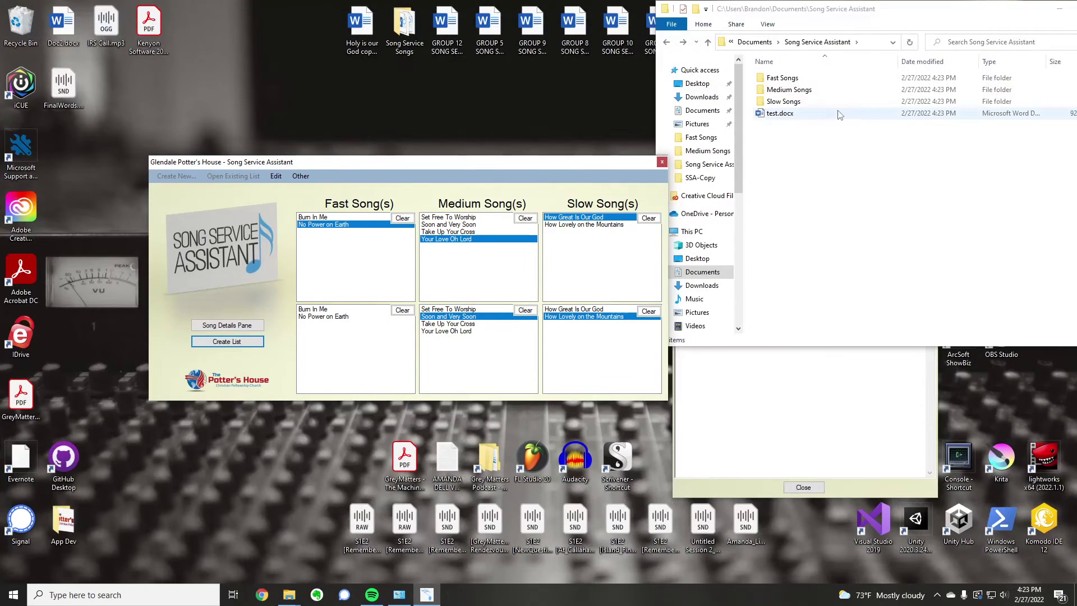
Open the regenerated test.docx and examine the song boxes, the dashed divider and the line wrapping of Your Love Oh Lord.
double_click(840, 114)
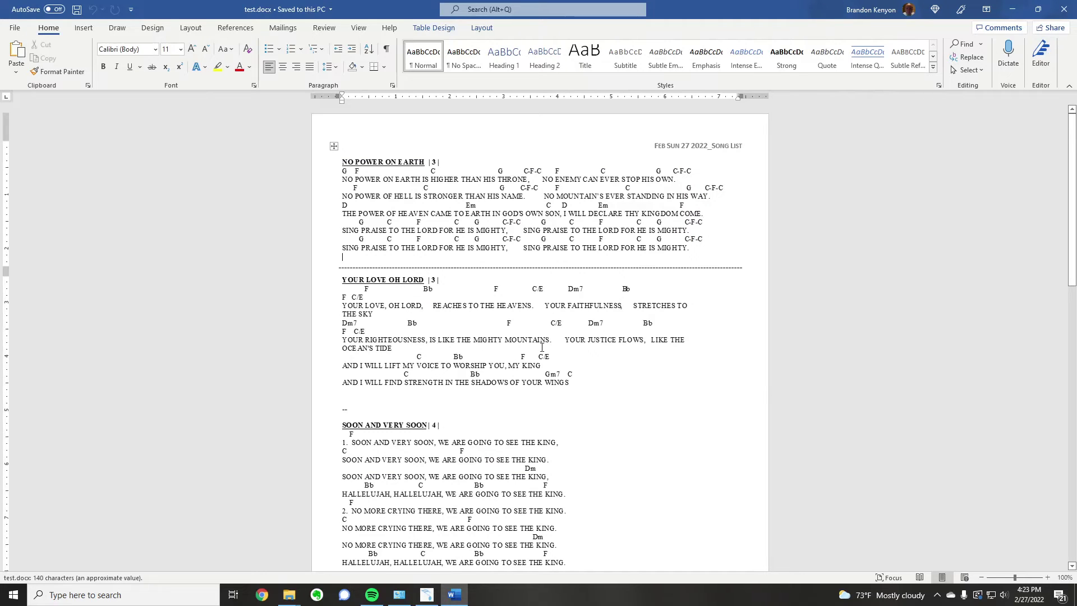
left_click(392, 266)
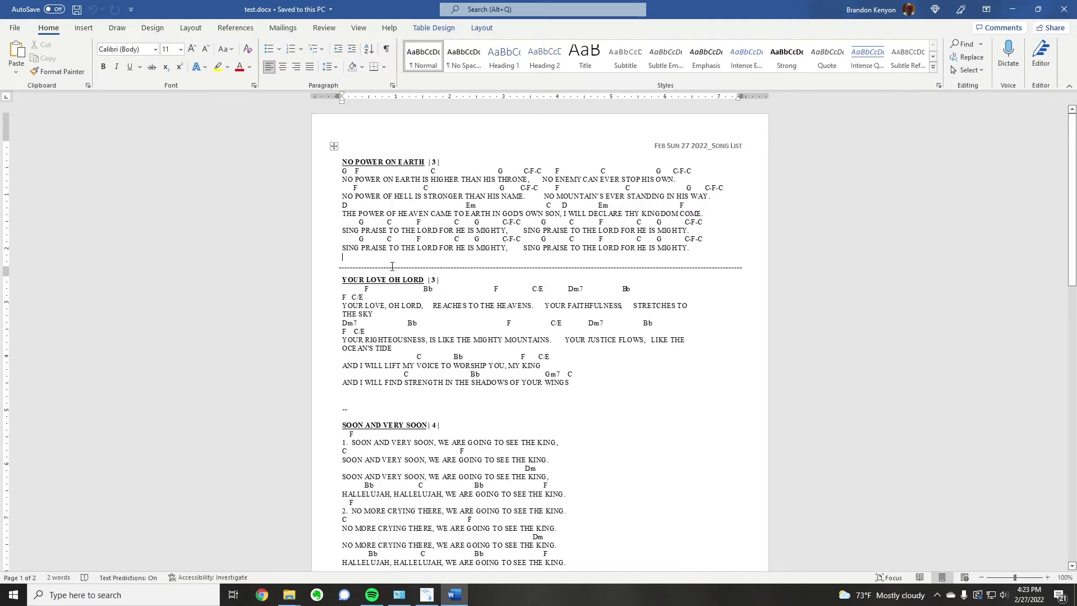
left_click(418, 328)
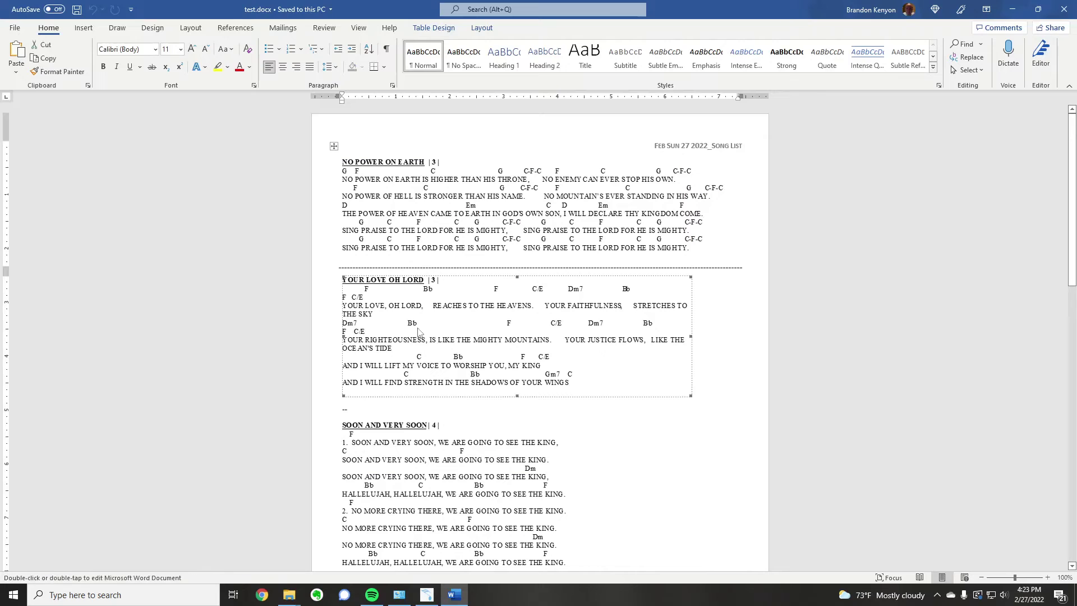
left_click(788, 305)
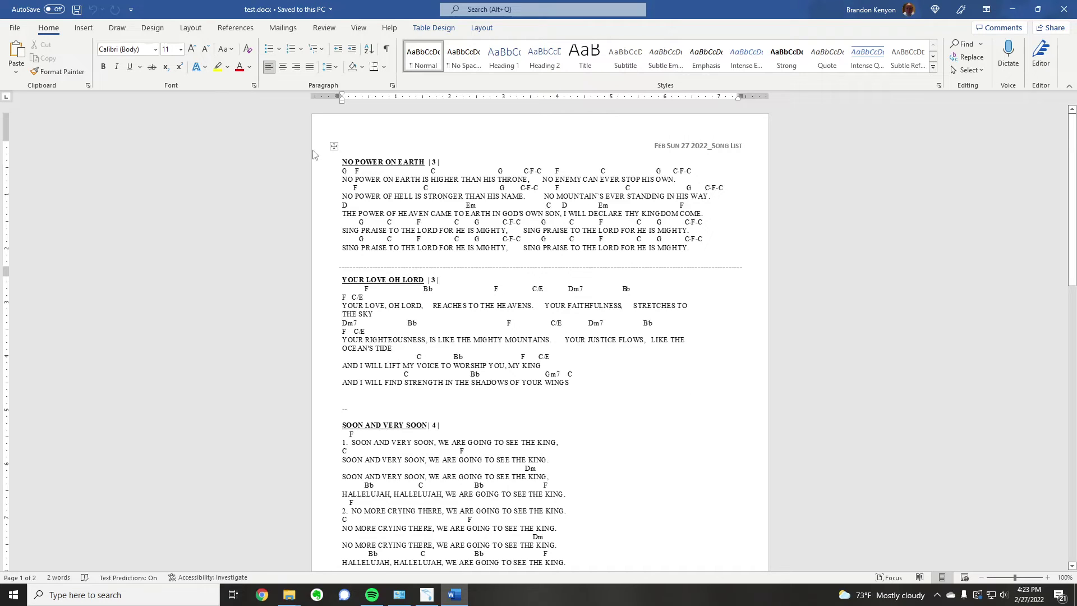
left_click(415, 247)
left_click(754, 254)
left_click(350, 268)
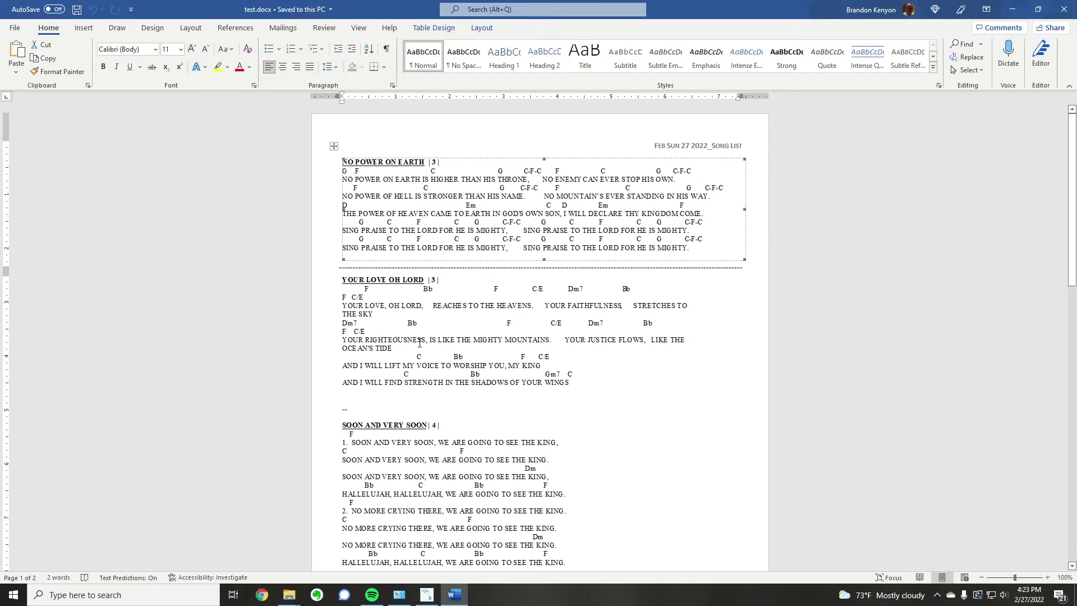
scroll(539, 422, "down", 3)
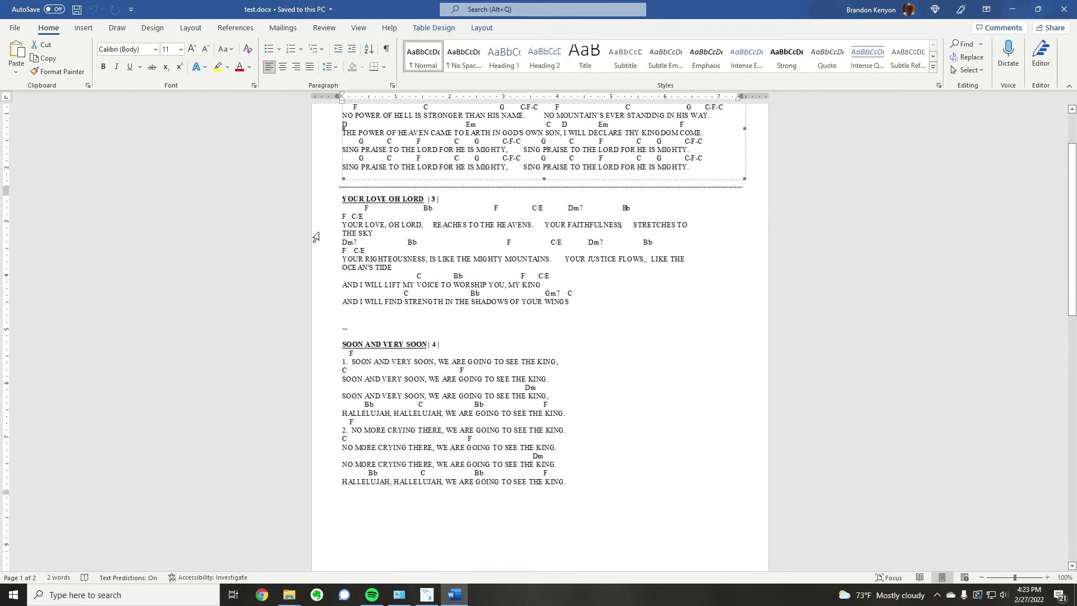
left_click(358, 213)
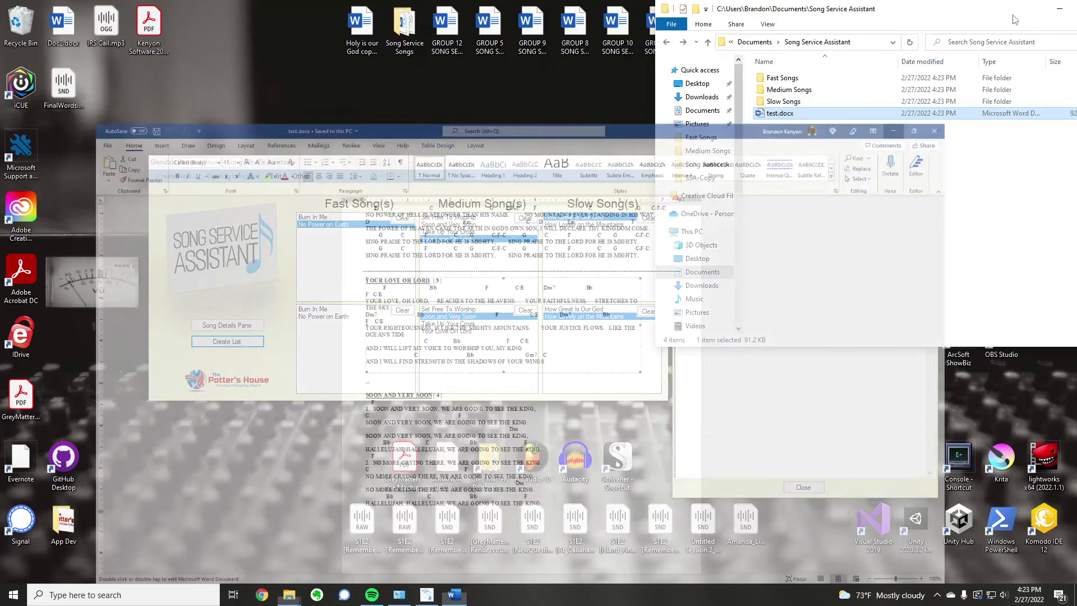
Open Your Love Oh Lord.docx from the Medium Songs folder and move its right margin outward to about 7.25 inches.
left_click(1012, 9)
double_click(790, 89)
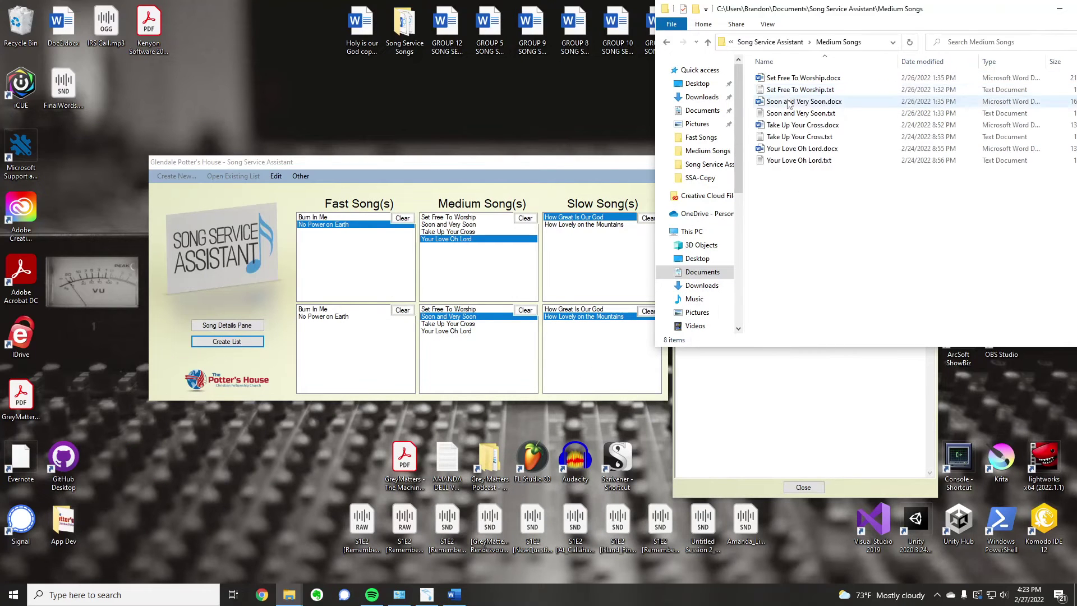
double_click(791, 150)
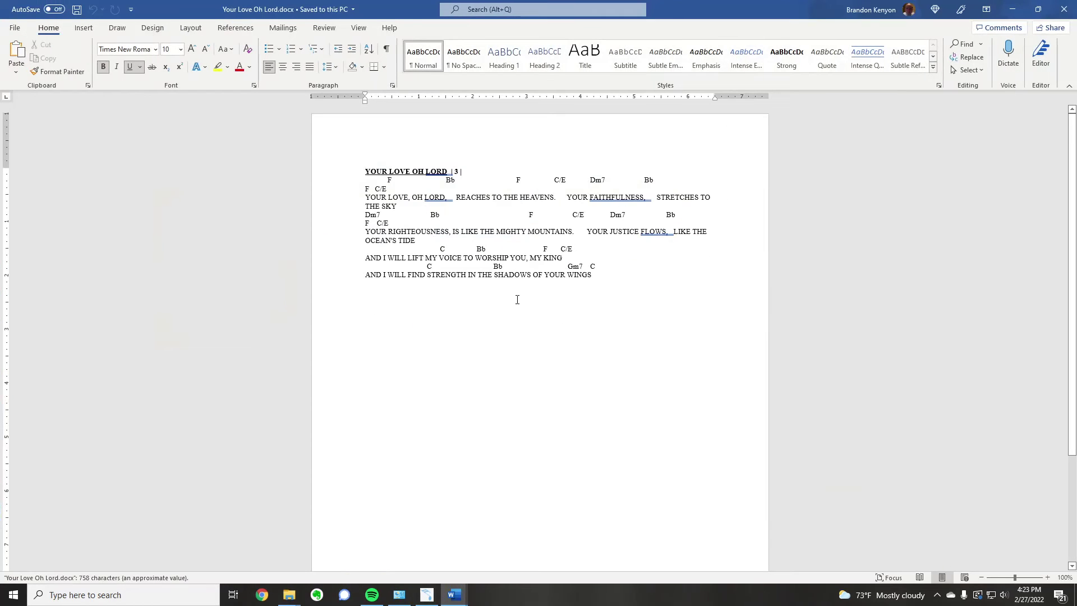
left_click_drag(715, 96, 756, 95)
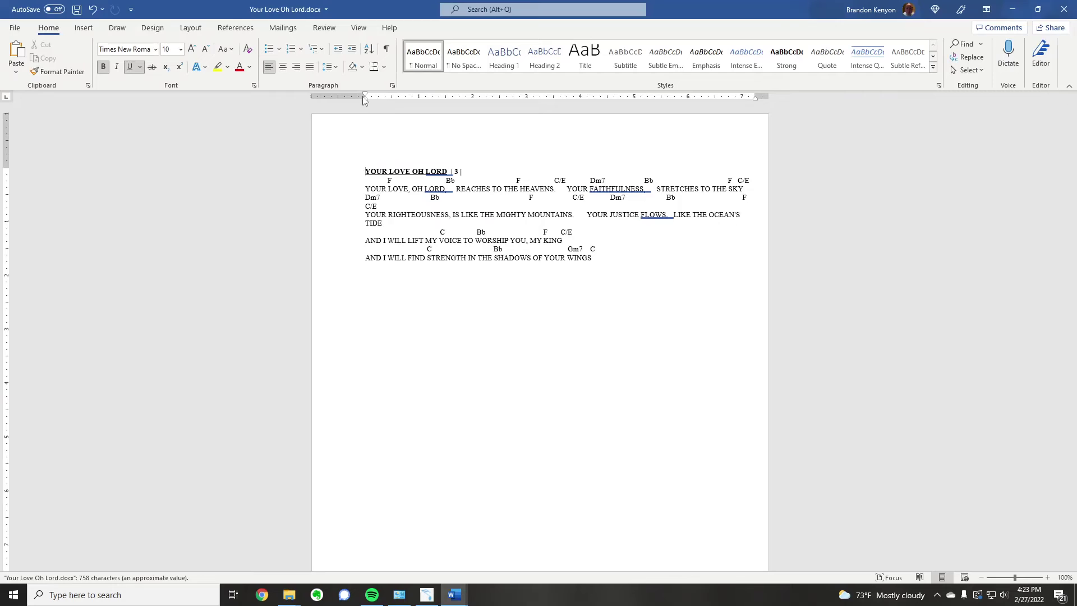
Shift all the lyrics about half an inch beyond the left margin, then save and close Your Love Oh Lord.docx.
key("ctrl+a")
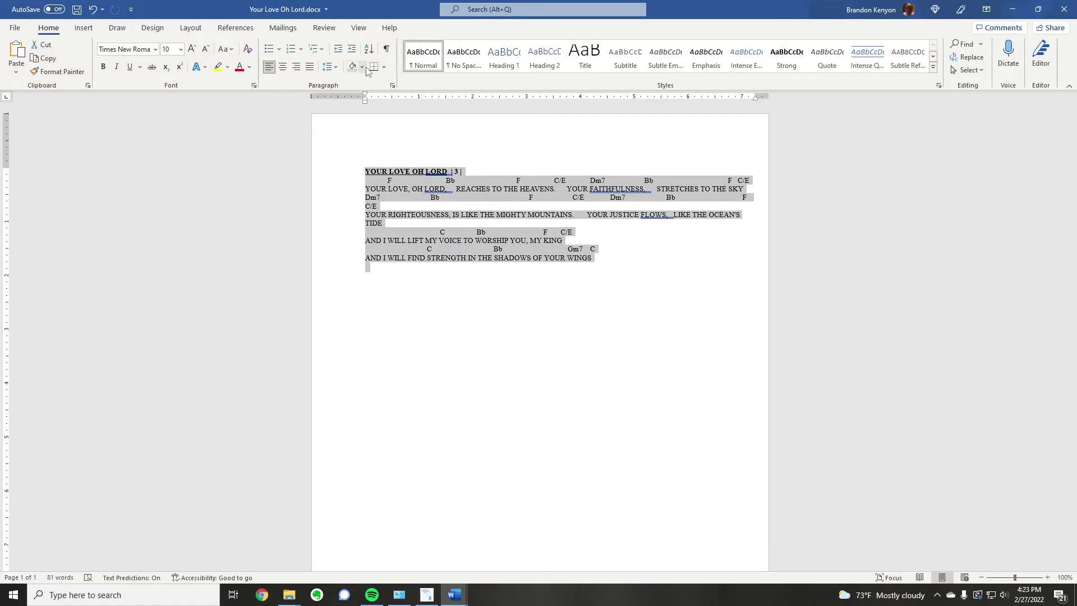
left_click_drag(365, 107, 344, 107)
left_click(426, 283)
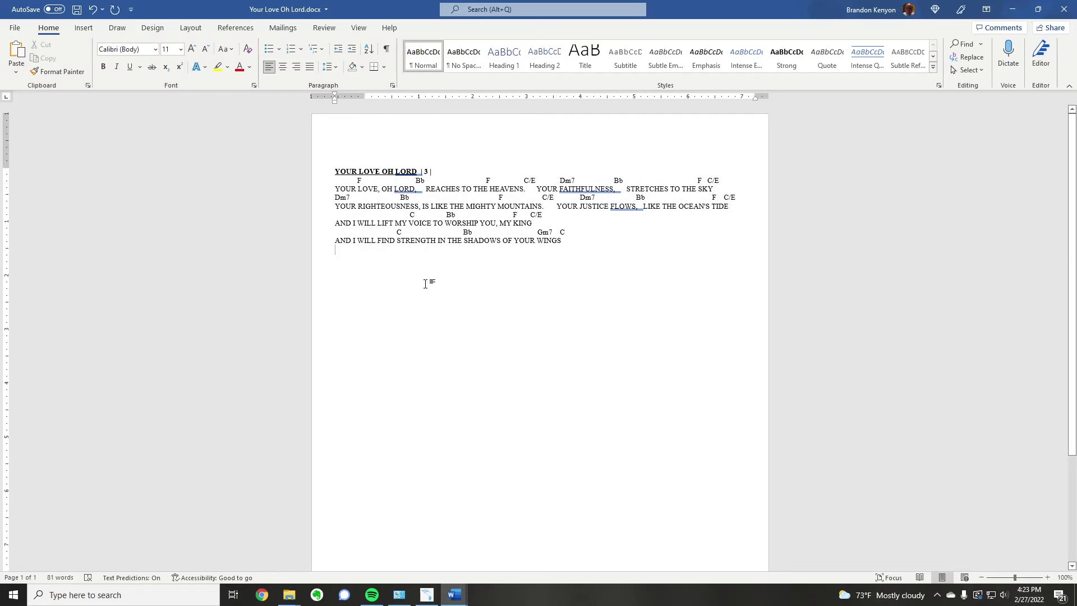
key("ctrl+s")
left_click(1064, 9)
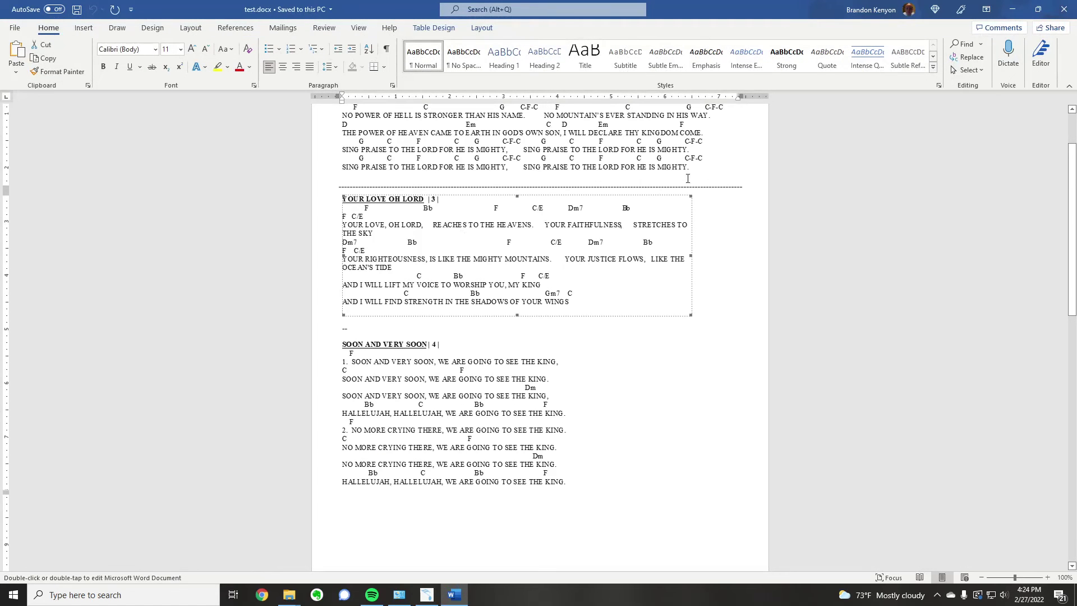
Inspect the Your Love Oh Lord and Soon and Very Soon boxes in test.docx, look through the remaining songs, and close the document.
left_click(614, 415)
left_click(578, 312)
double_click(400, 264)
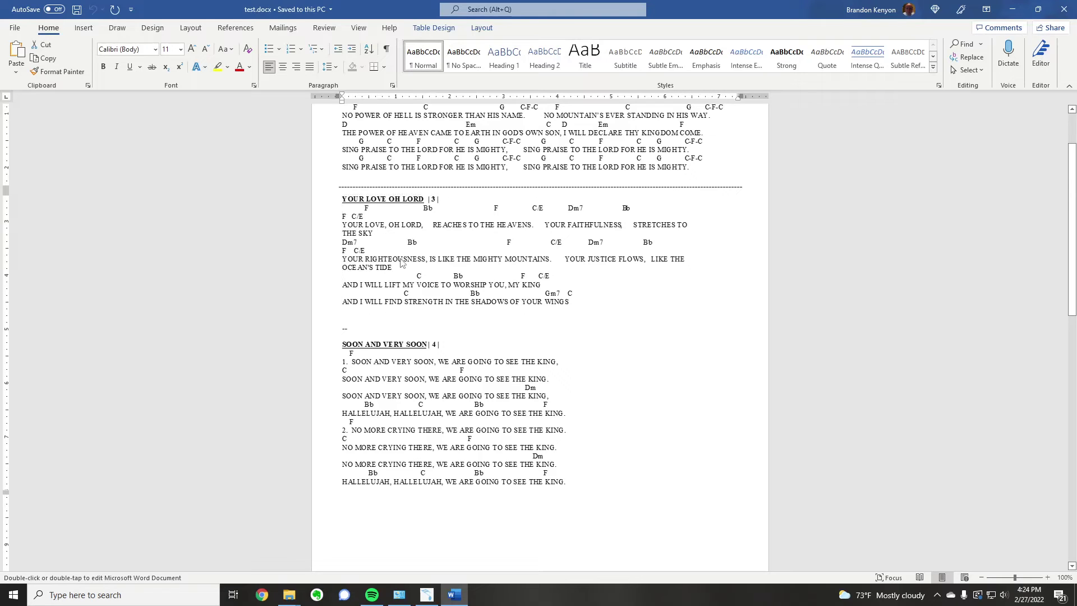
left_click(1065, 9)
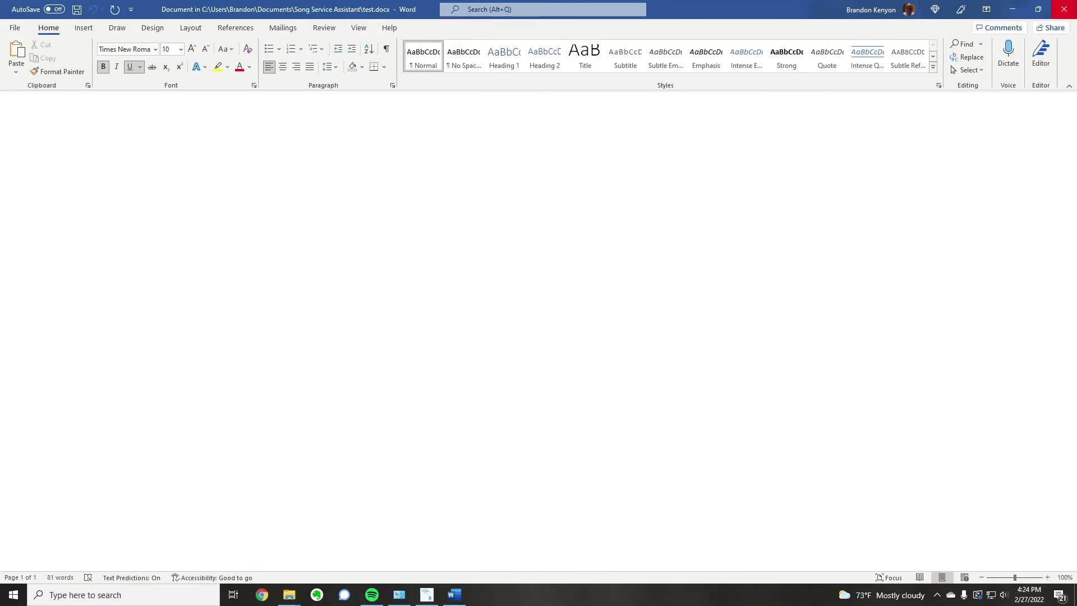
left_click(631, 438)
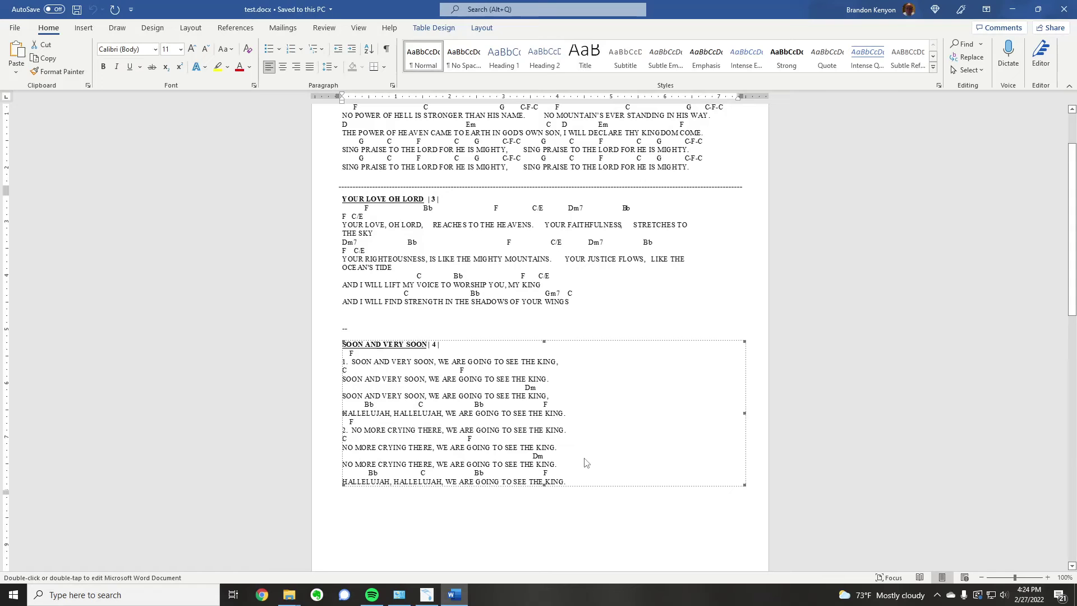
scroll(407, 418, "down", 6)
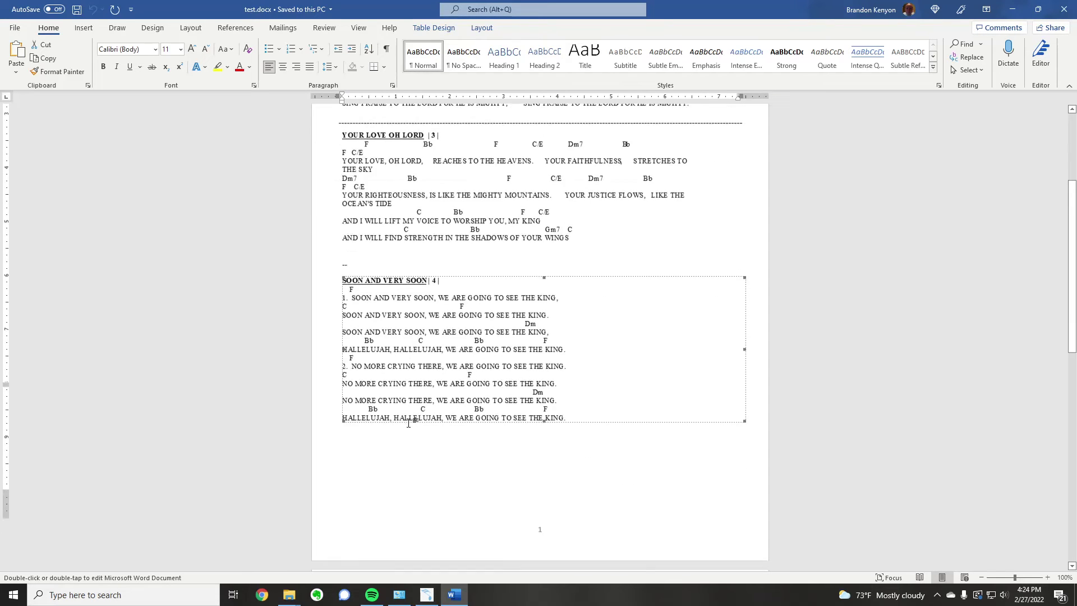
scroll(388, 525, "down", 3)
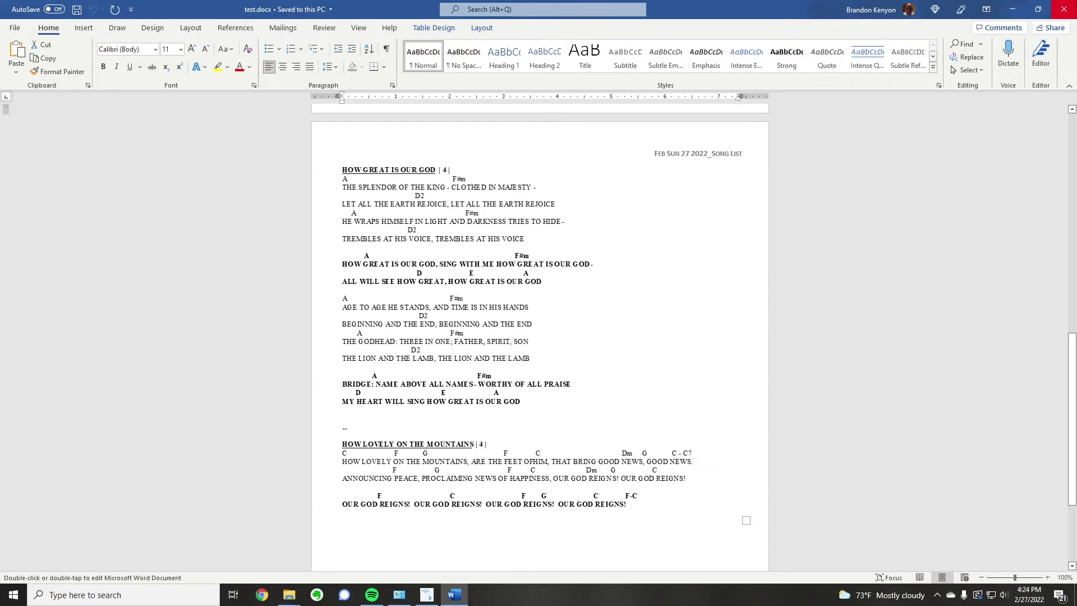
left_click(1063, 8)
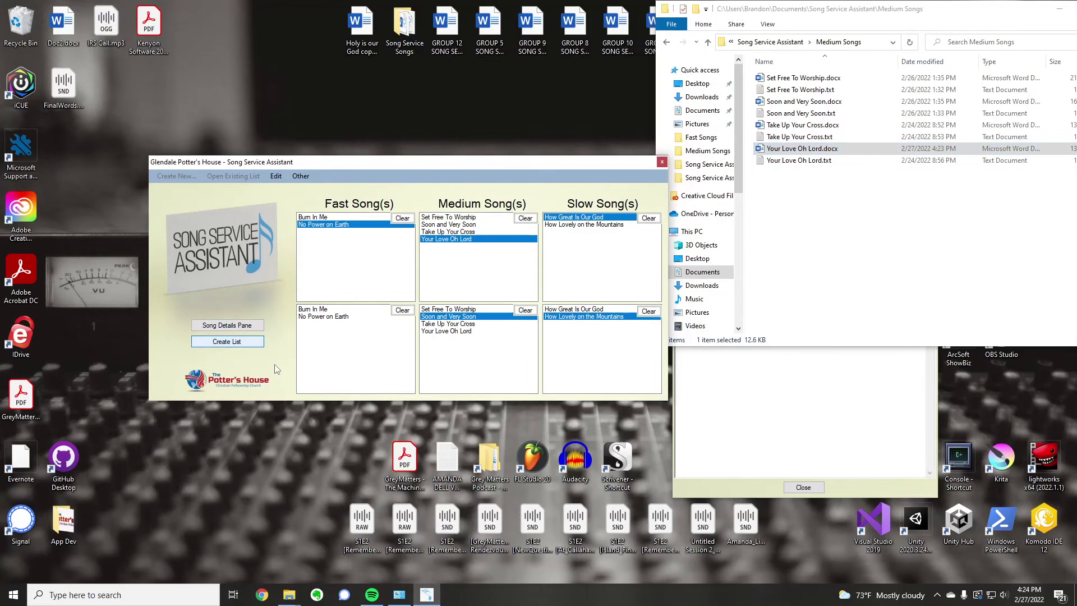
Create the song list again with the suggested title Feb Sun 27 2022_Song List and open test.docx from the Song Service Assistant folder.
left_click(227, 341)
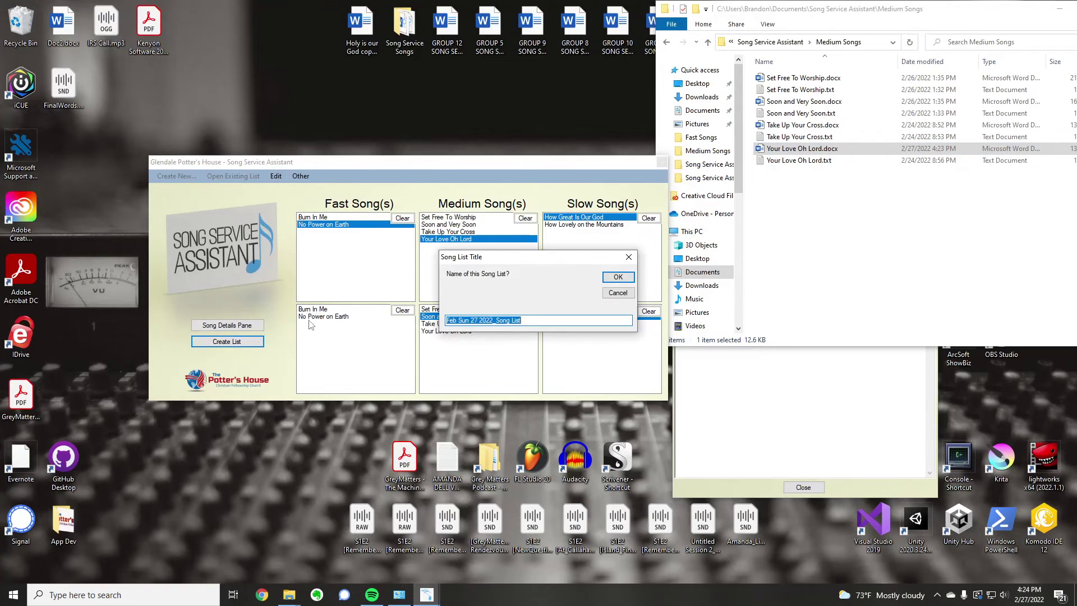
left_click(617, 279)
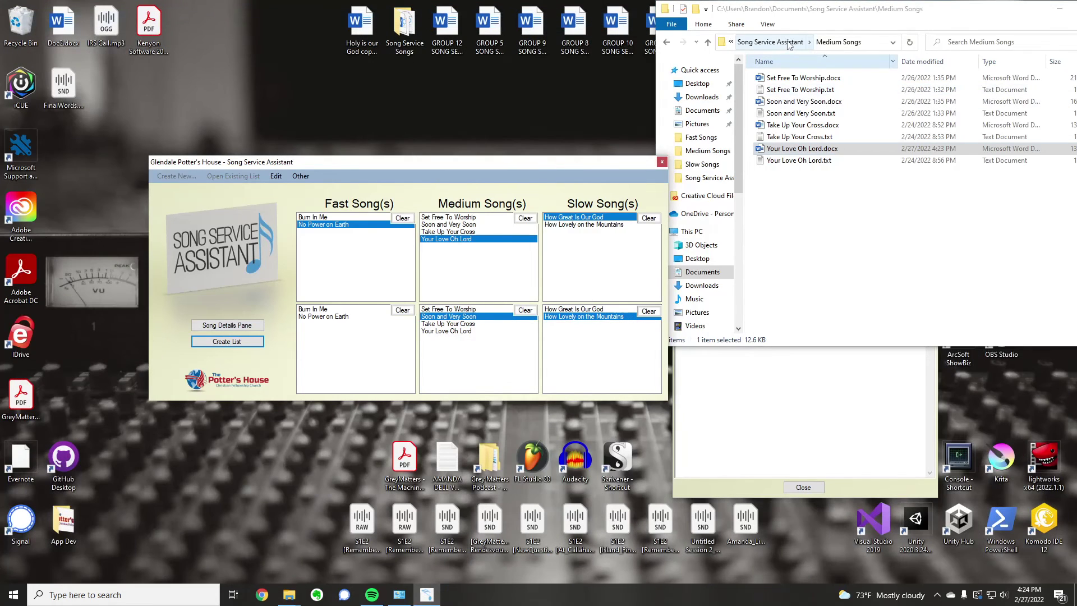
left_click(789, 43)
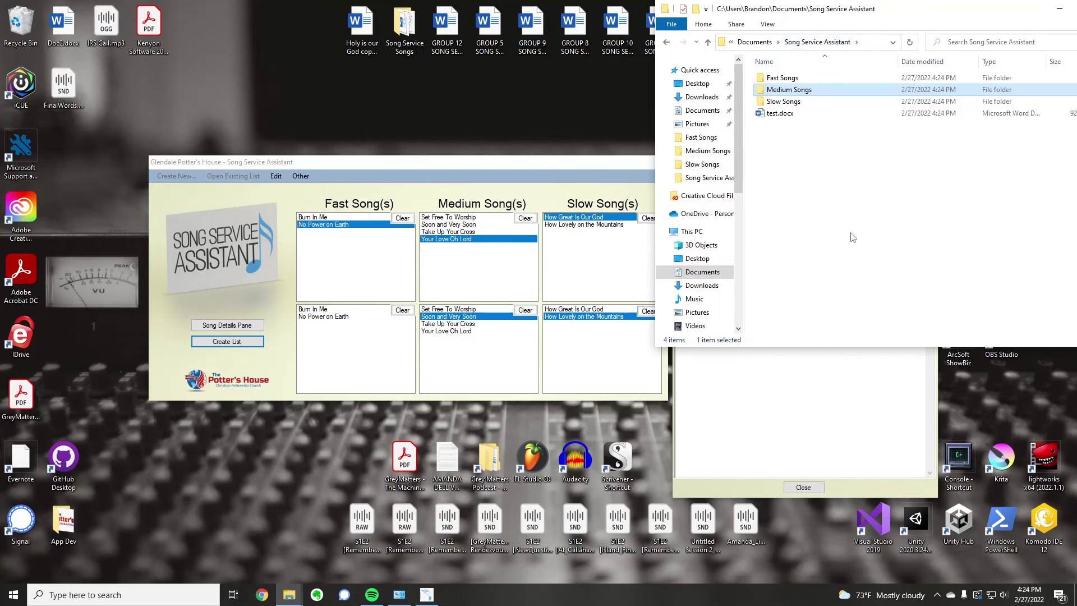
left_click(782, 116)
double_click(782, 114)
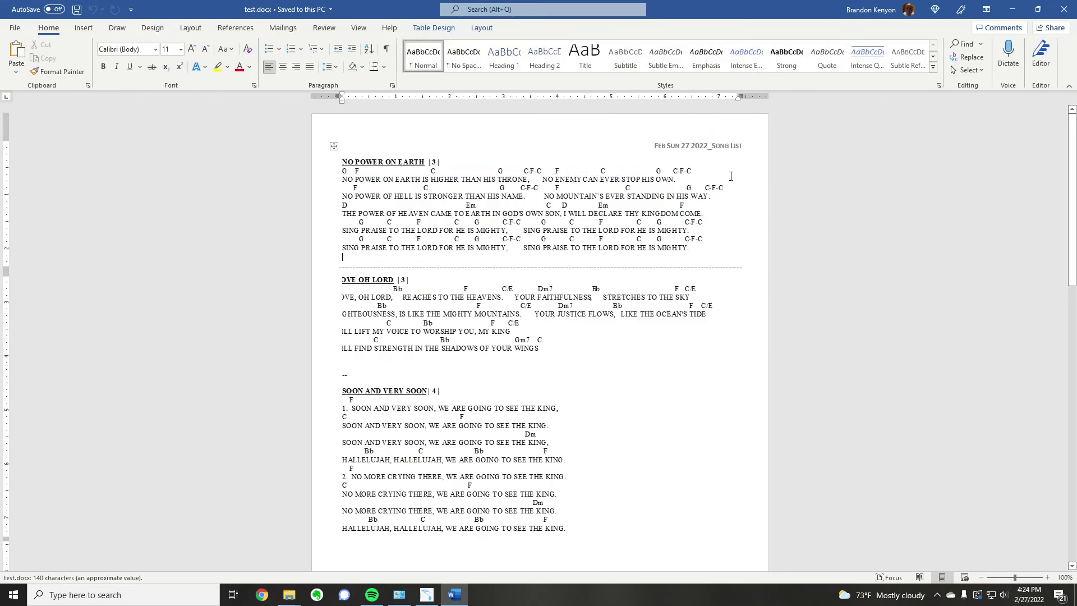
Try to fix the cut-off Your Love Oh Lord box by widening it and moving its left margin, and undo the embedded text's indent change.
left_click(387, 360)
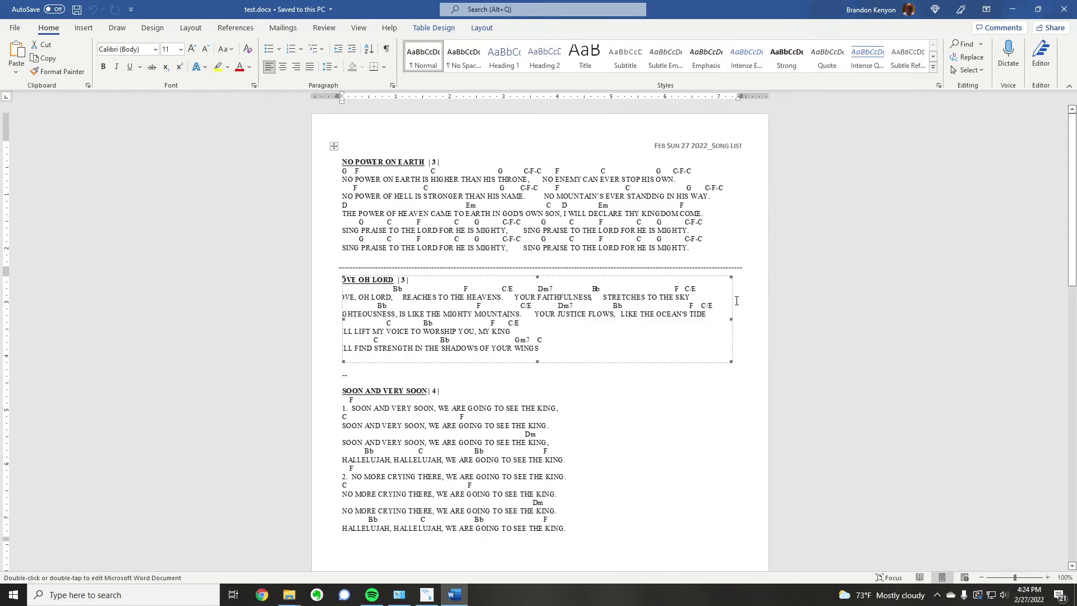
mouse_move(731, 320)
left_mouse_down()
mouse_move(759, 320)
mouse_move(734, 318)
left_mouse_up()
double_click(617, 321)
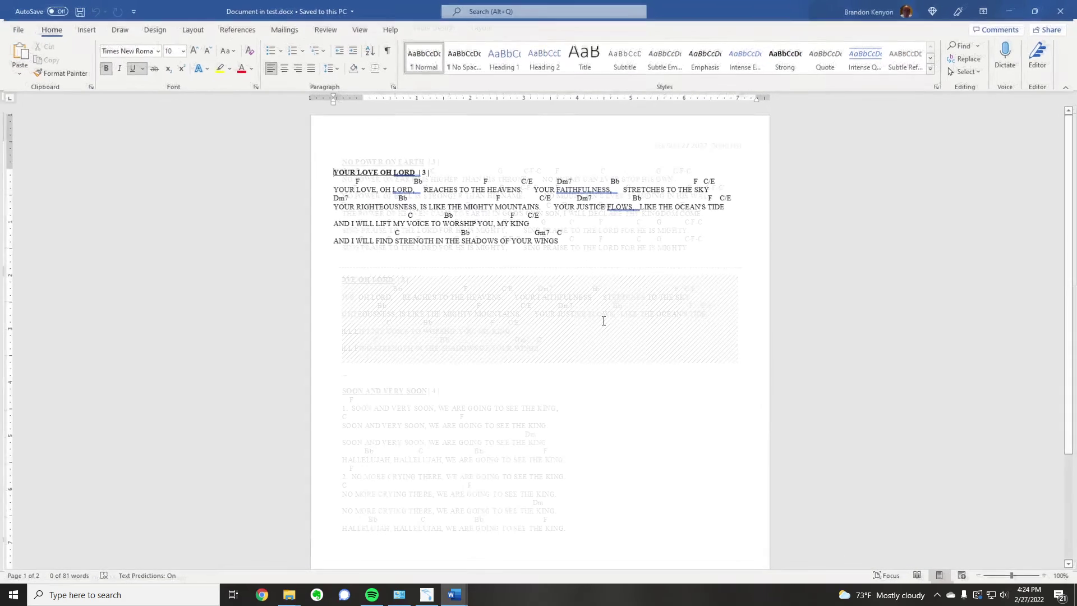
mouse_move(352, 97)
left_mouse_down()
mouse_move(305, 96)
mouse_move(331, 99)
left_mouse_up()
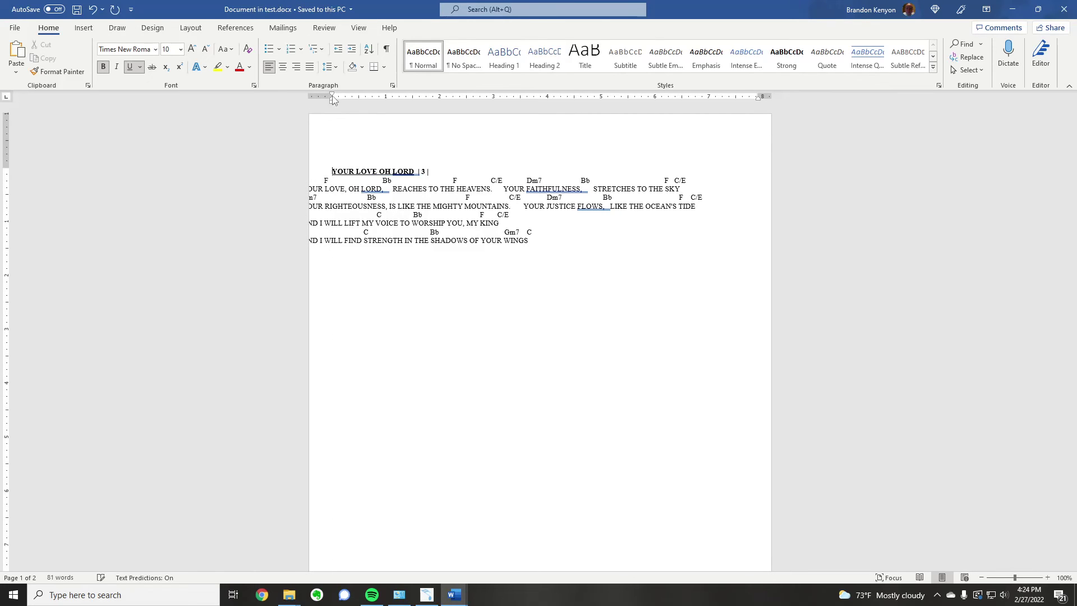
key("ctrl+a")
left_click(340, 128)
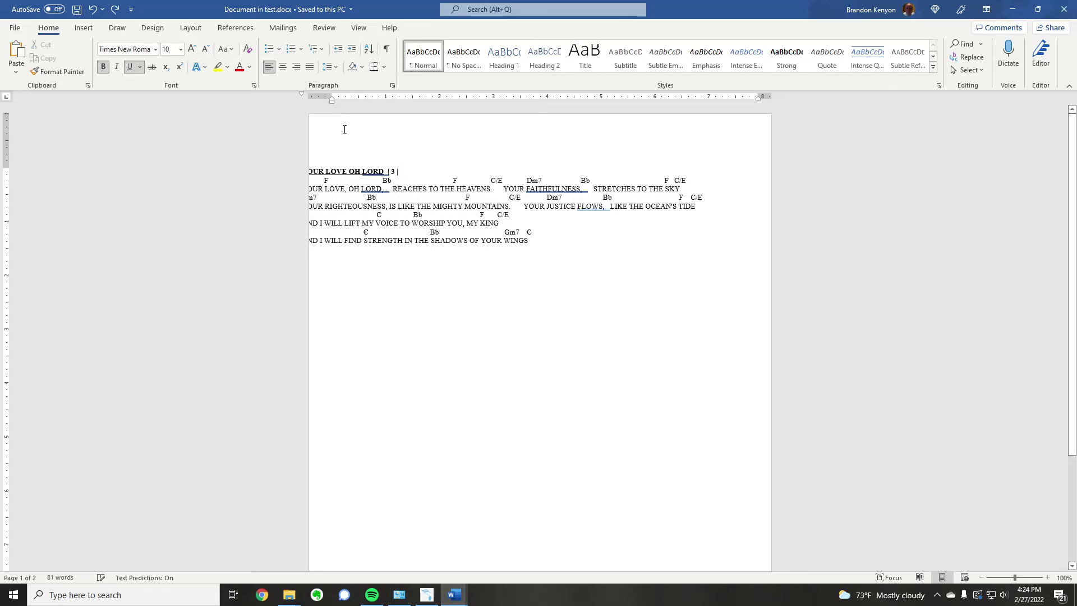
key("ctrl+z")
left_click(1065, 9)
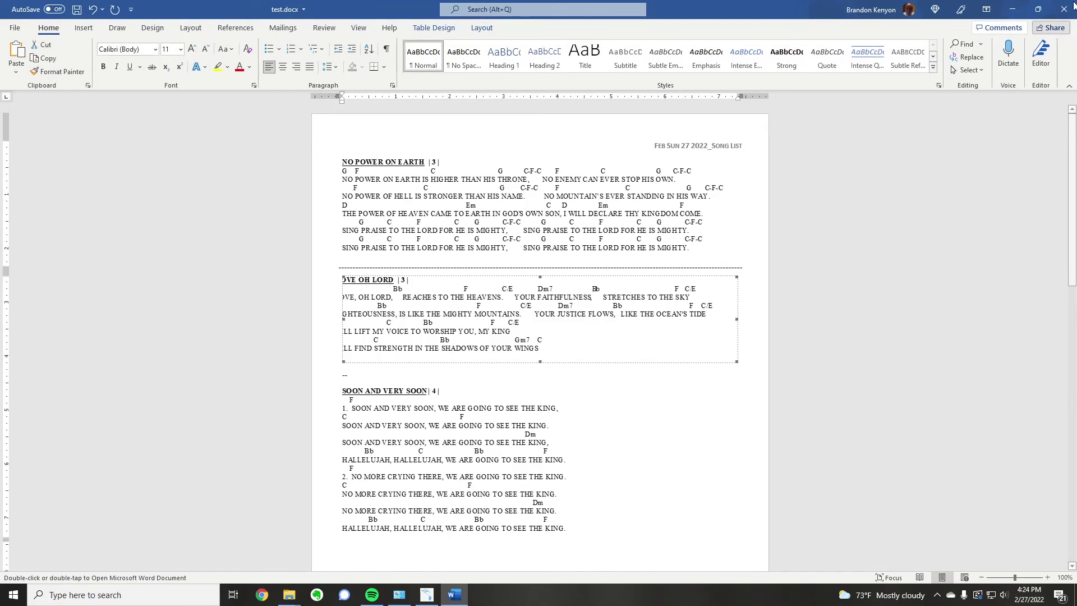
Reopen Your Love Oh Lord.docx from the Medium Songs folder, move the left margin about half an inch outward to align with the lyrics, and save.
key("alt+Tab")
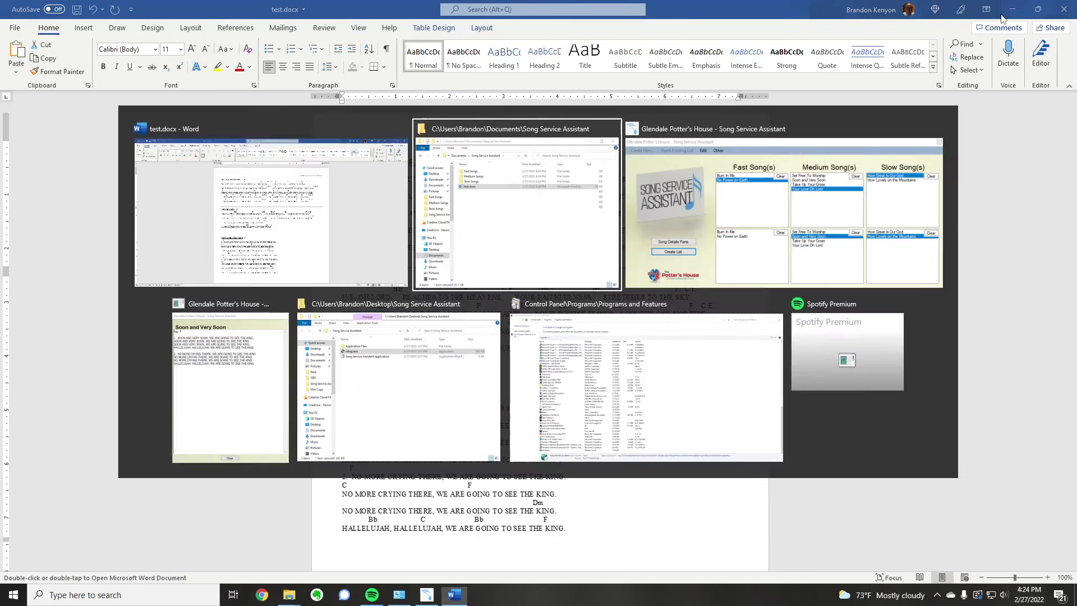
double_click(797, 91)
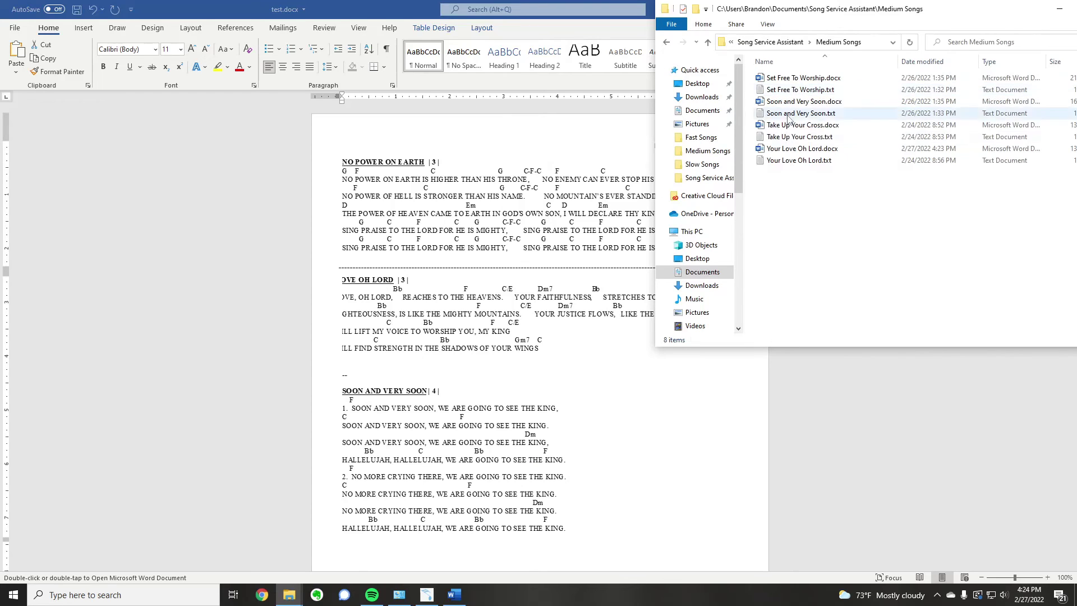
double_click(803, 149)
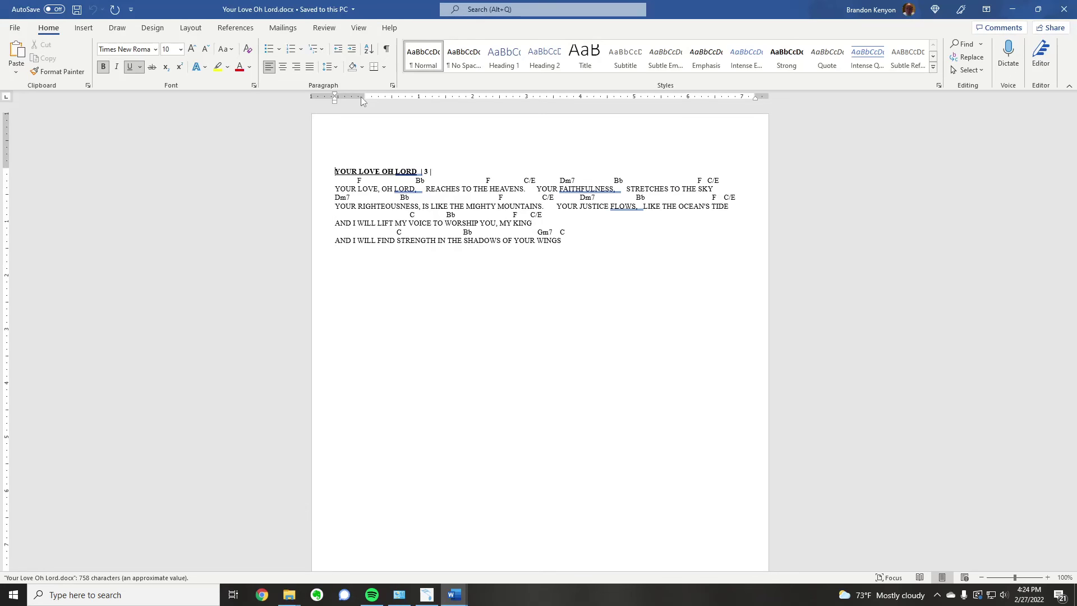
key("ctrl+a")
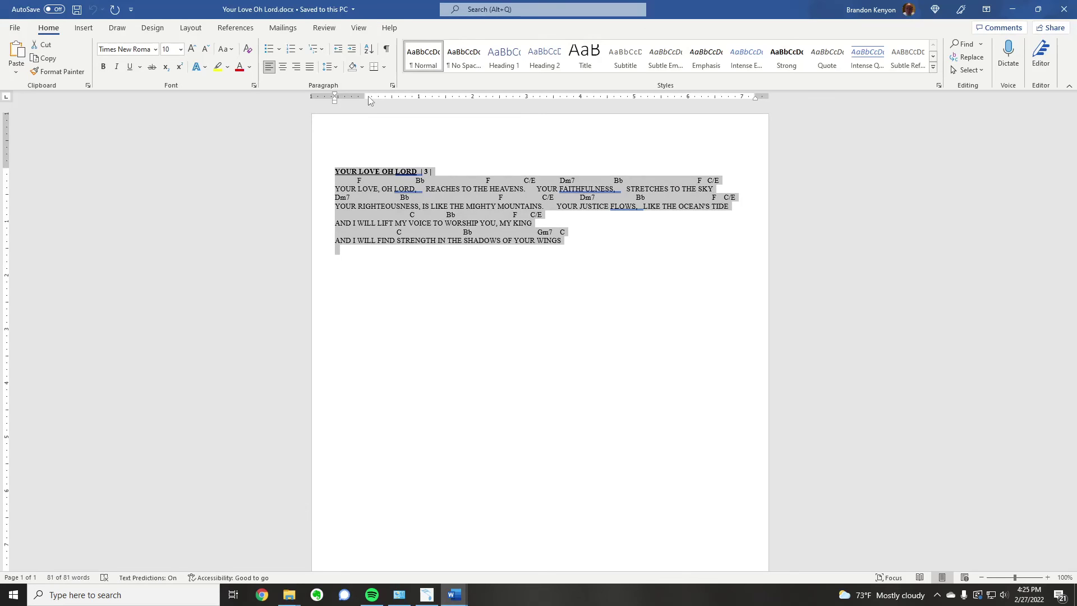
mouse_move(365, 97)
left_mouse_down()
mouse_move(313, 100)
mouse_move(338, 102)
left_mouse_up()
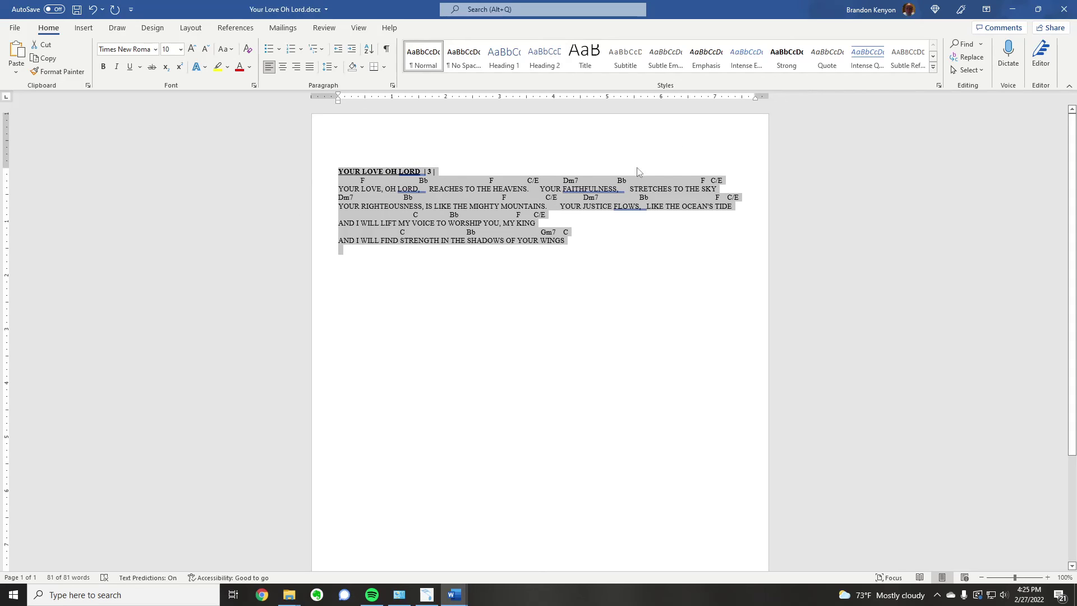
key("ctrl+s")
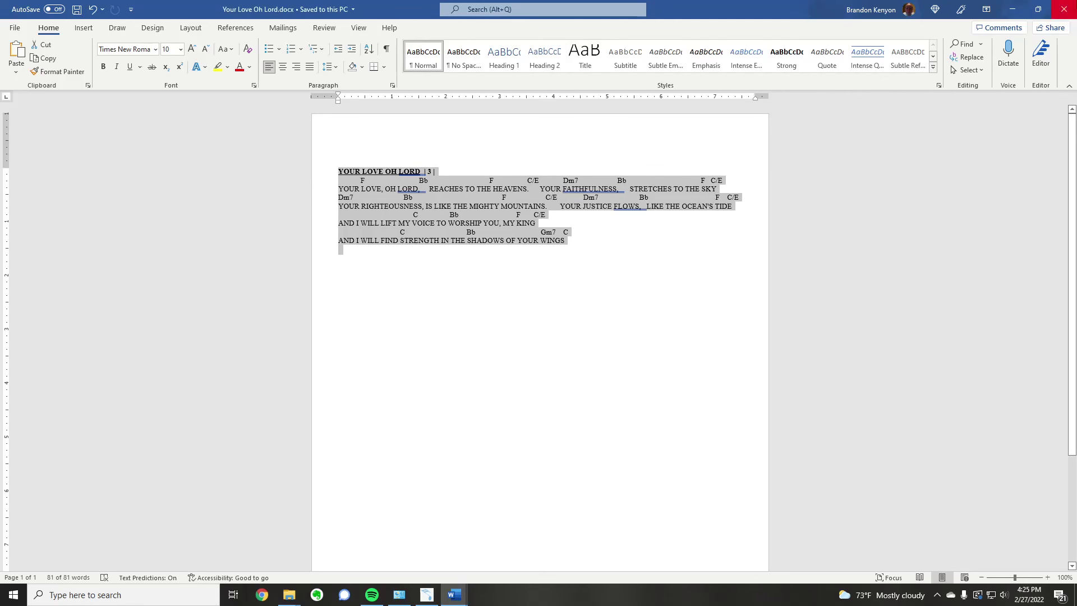
key("ctrl+w")
Close test.docx without saving and regenerate the song list with the suggested title Feb Sun 27 2022_Song List.
left_click(1064, 9)
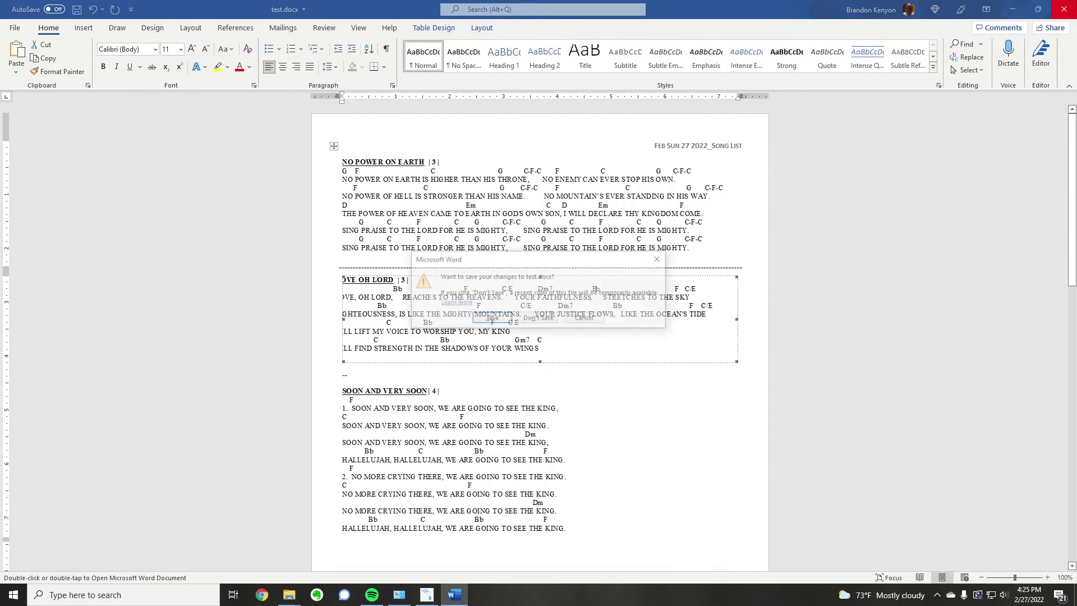
left_click(587, 319)
left_click(235, 342)
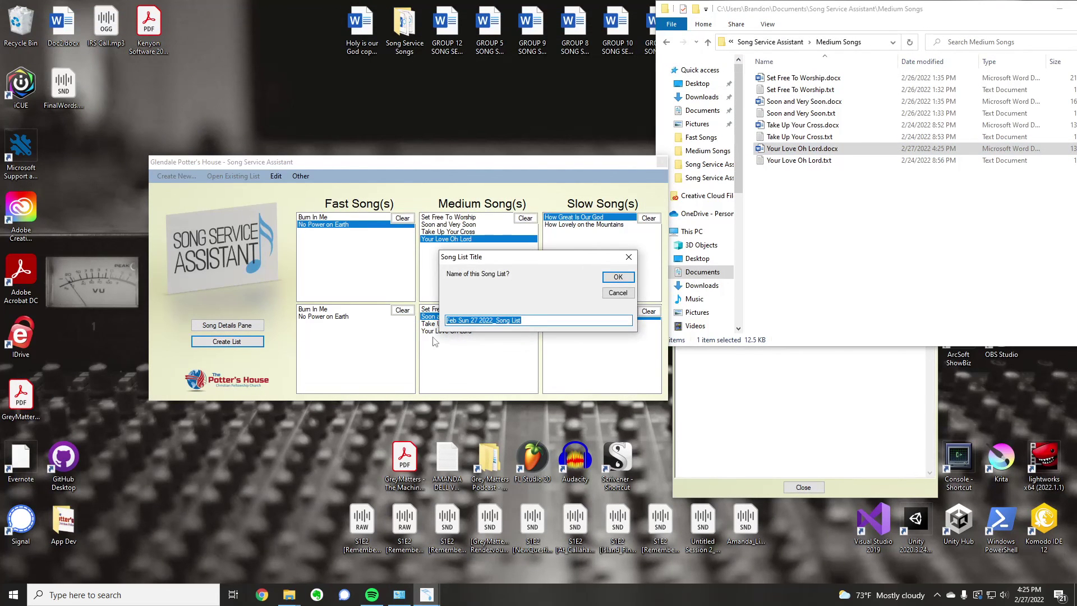
left_click(613, 278)
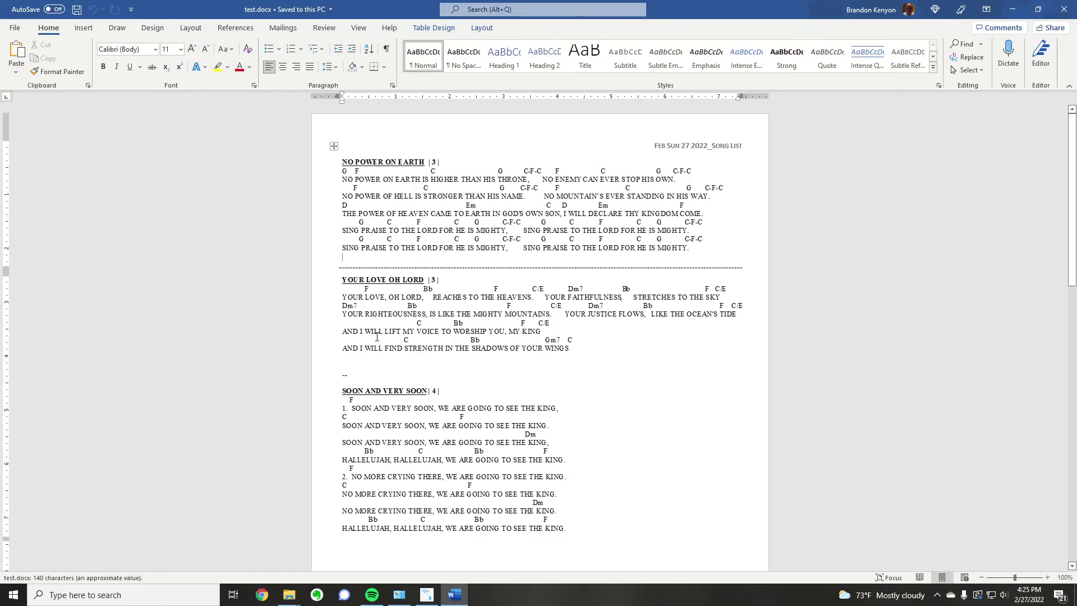
Look through both pages of the regenerated test.docx and check that the lyrics fit inside each song box.
left_click(544, 335)
left_click(551, 443)
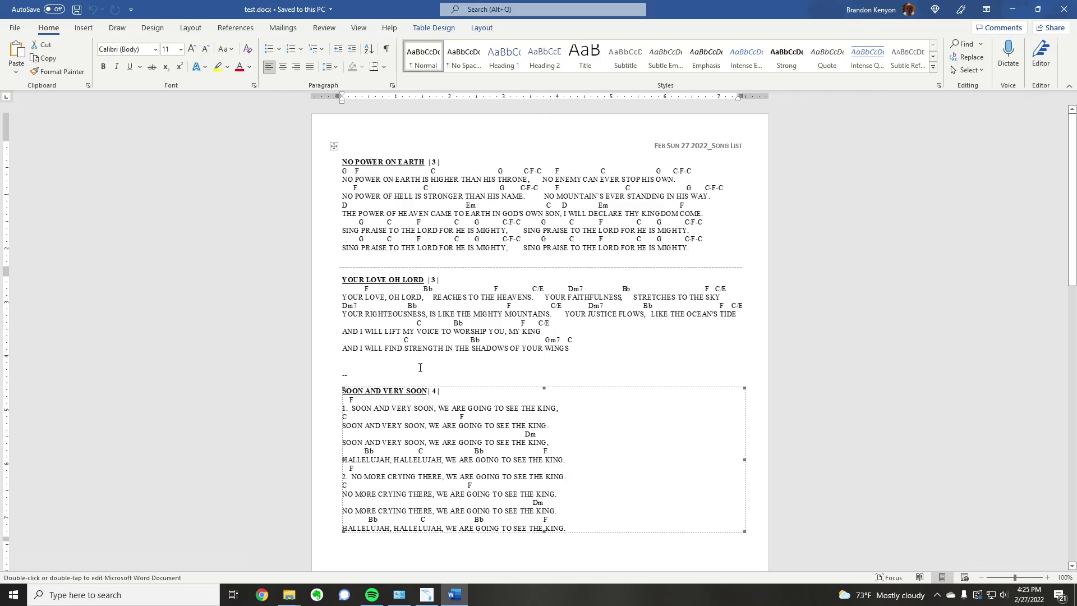
scroll(521, 348, "down", 15)
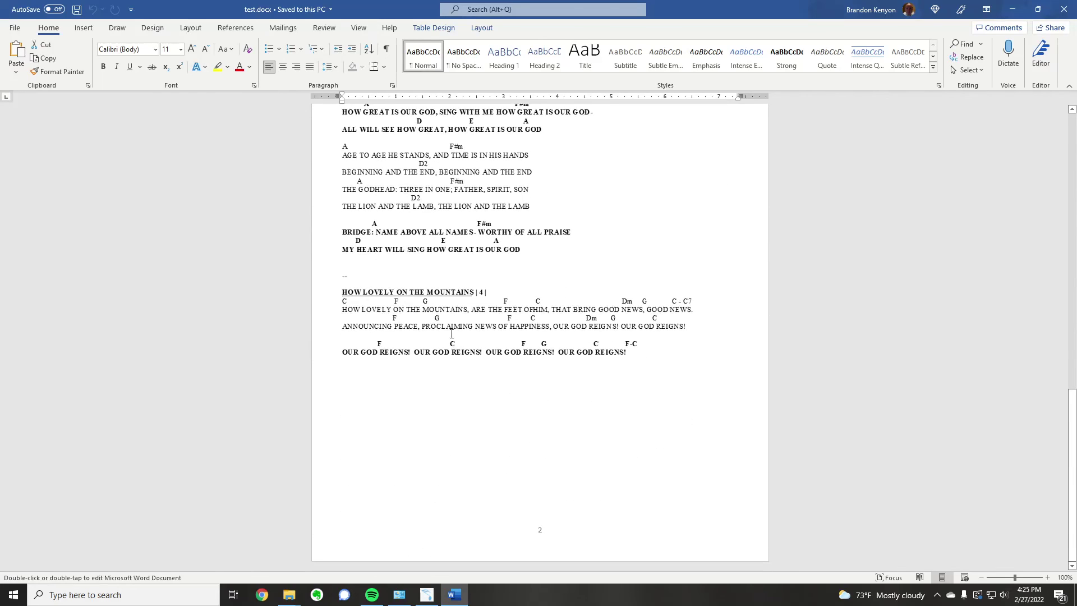
scroll(455, 346, "up", 15)
scroll(465, 298, "up", 1)
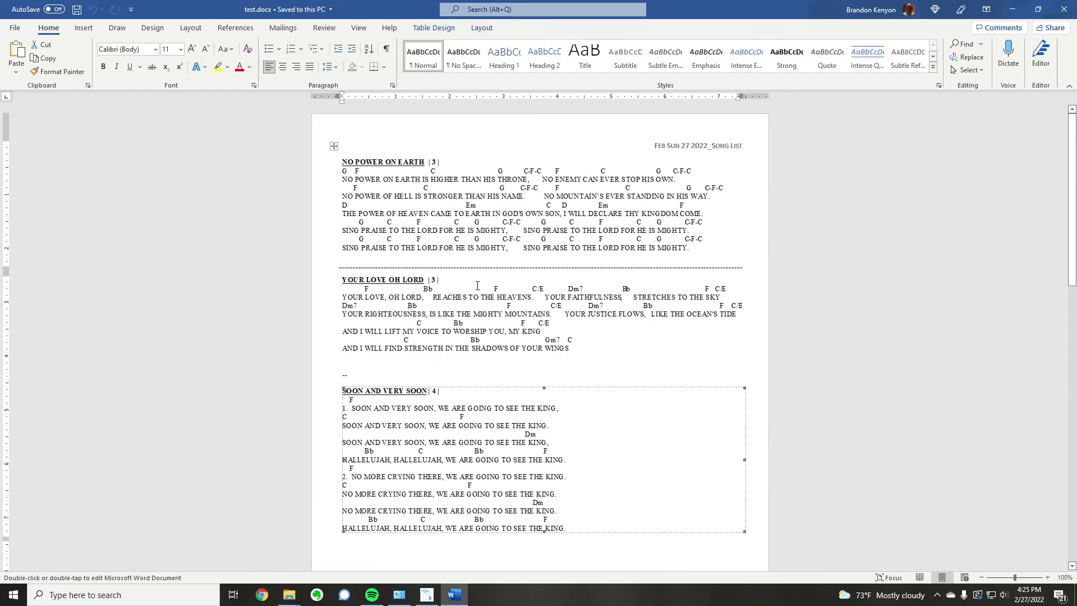
left_click(676, 313)
left_click(679, 236)
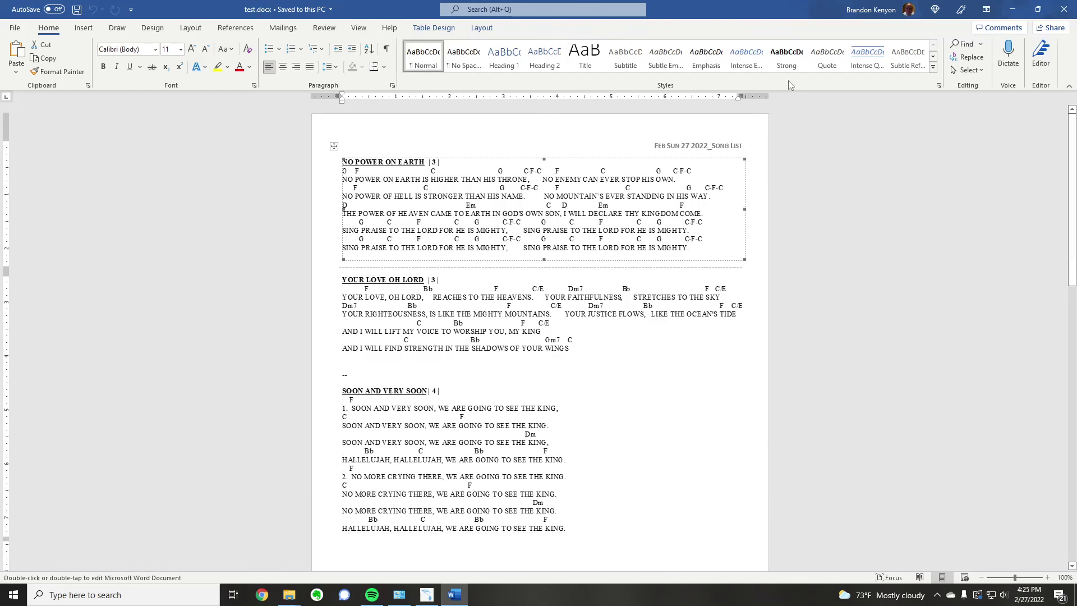